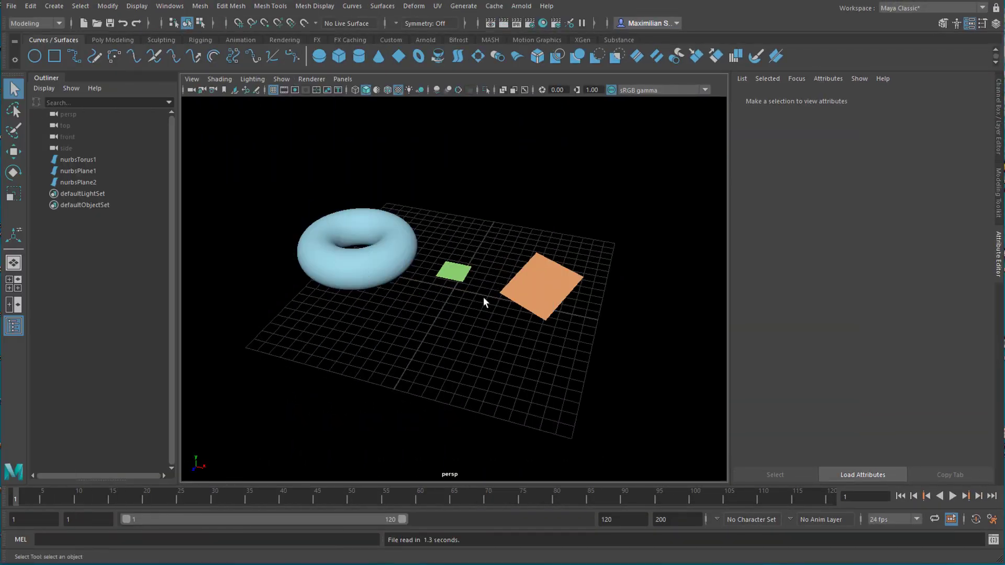
Step: Inspect the isoparms of the torus, the green plane and the orange plane, framing the green plane up close
left_click(409, 267)
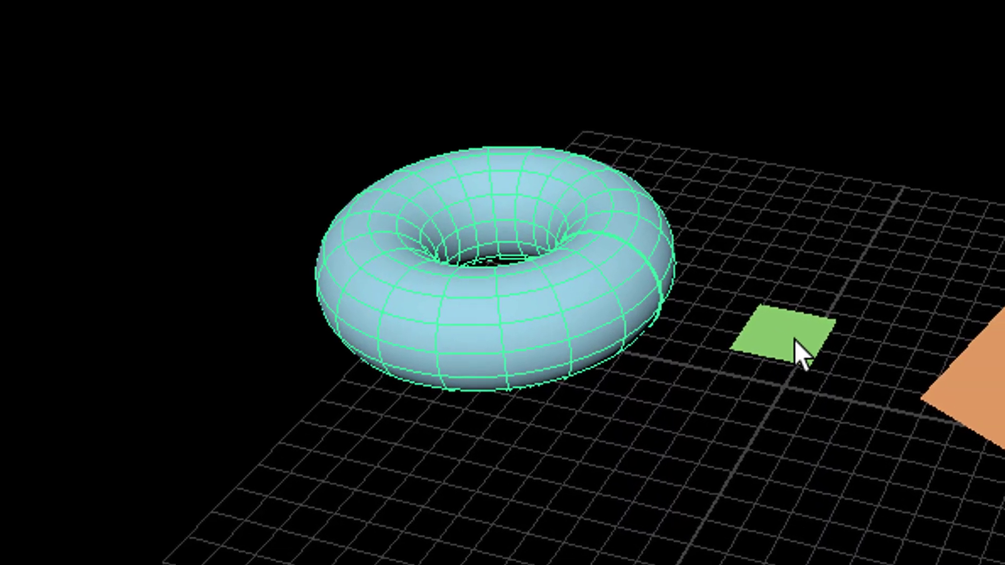
left_click(465, 276)
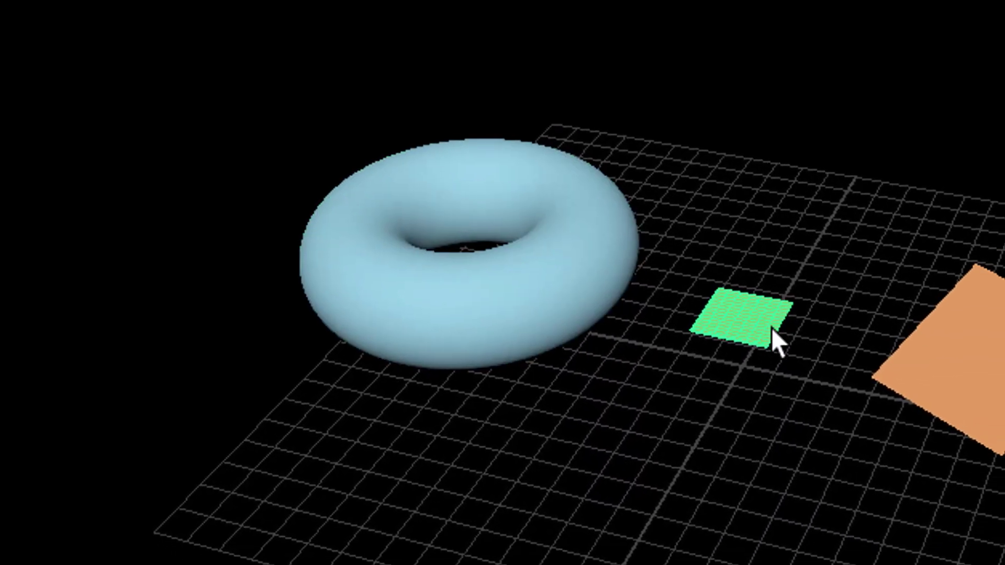
key("f")
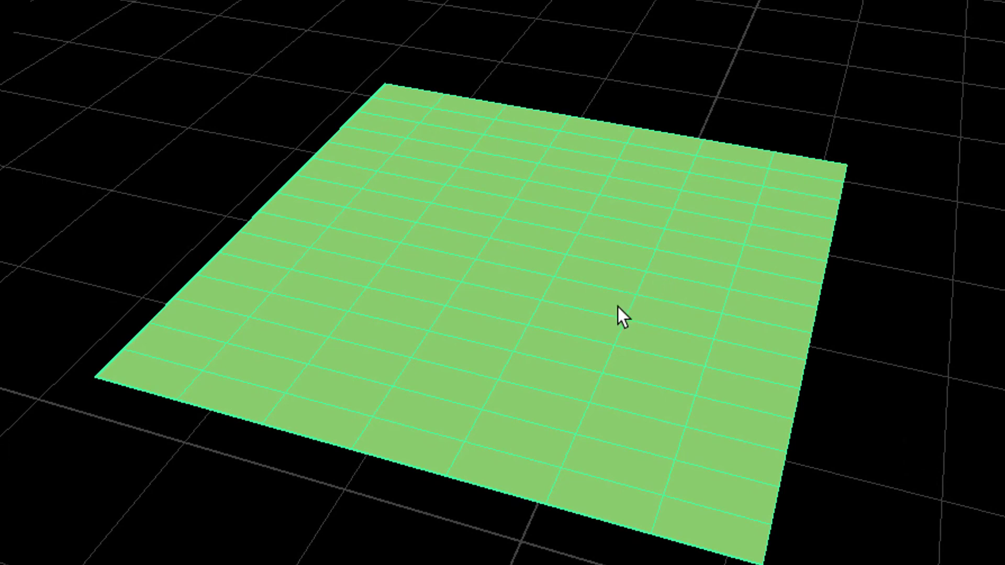
key("a")
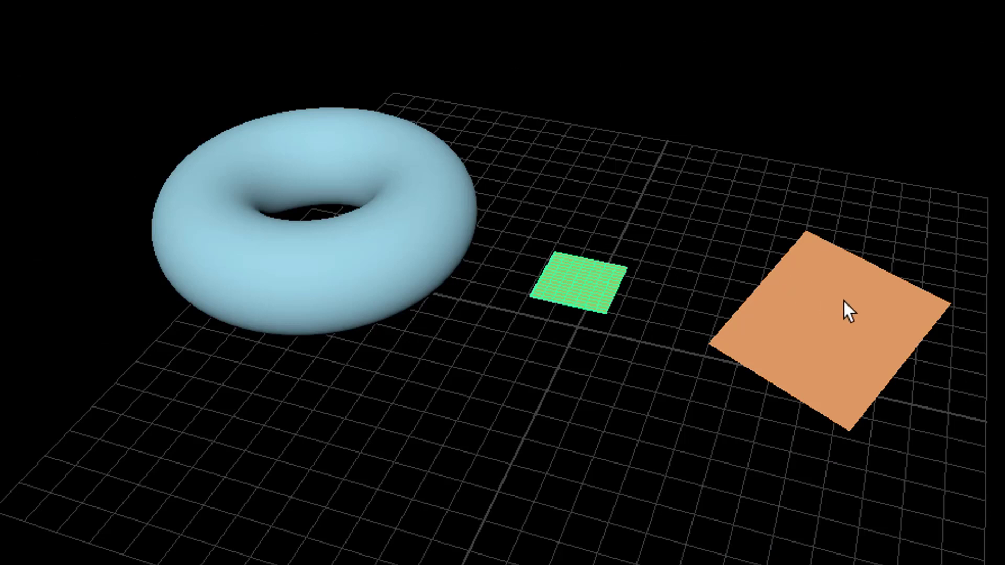
left_click(849, 314)
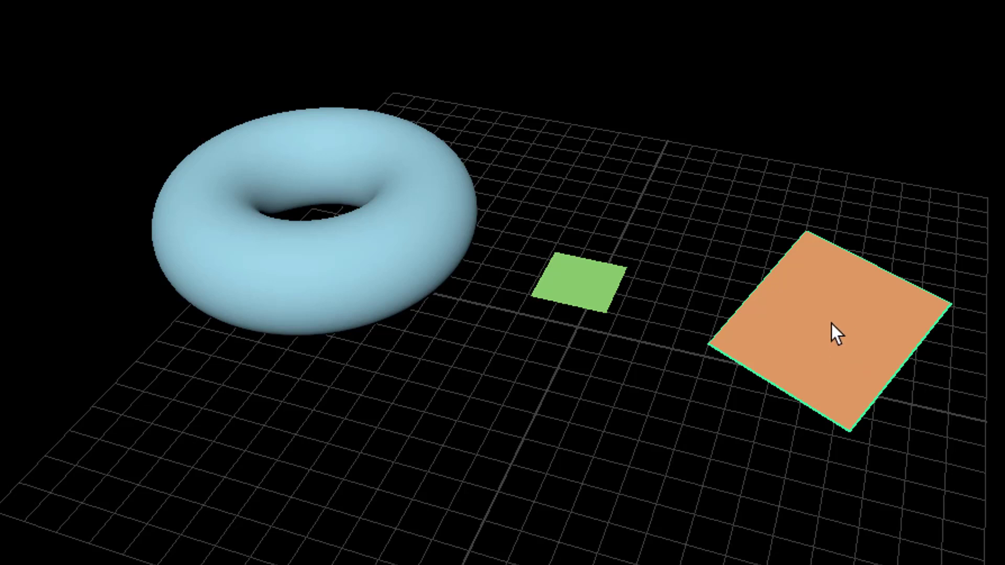
Step: Rotate the torus freely by about 11.7° in X and 14.5° in Z, and leave it deselected
left_click(404, 226)
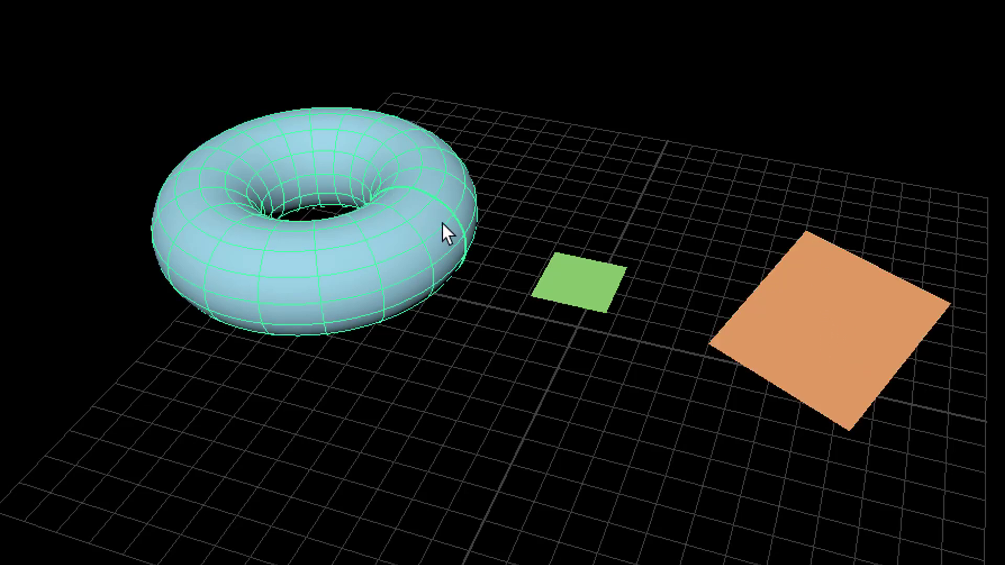
key("e")
left_click_drag(433, 225, 453, 239)
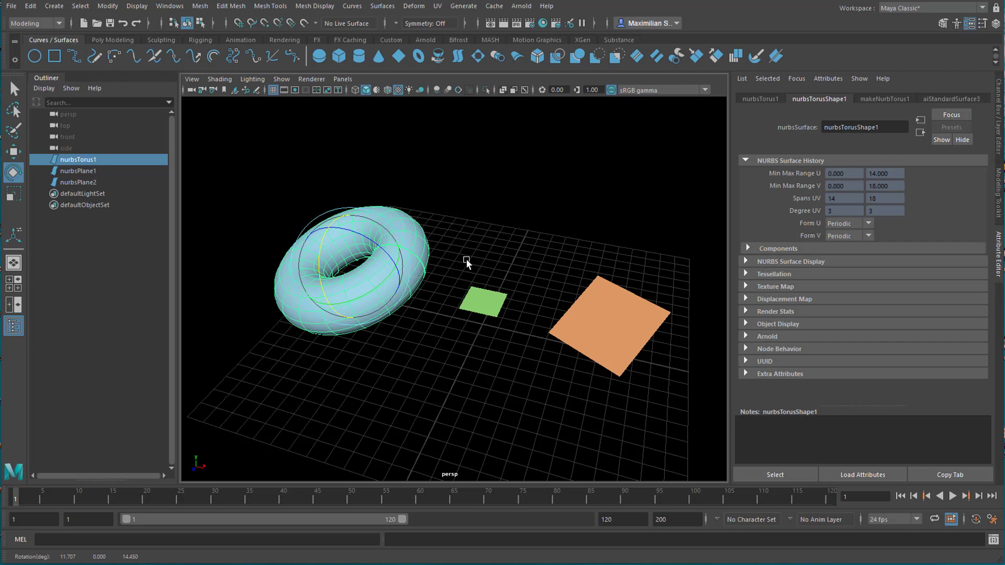
left_click(555, 365)
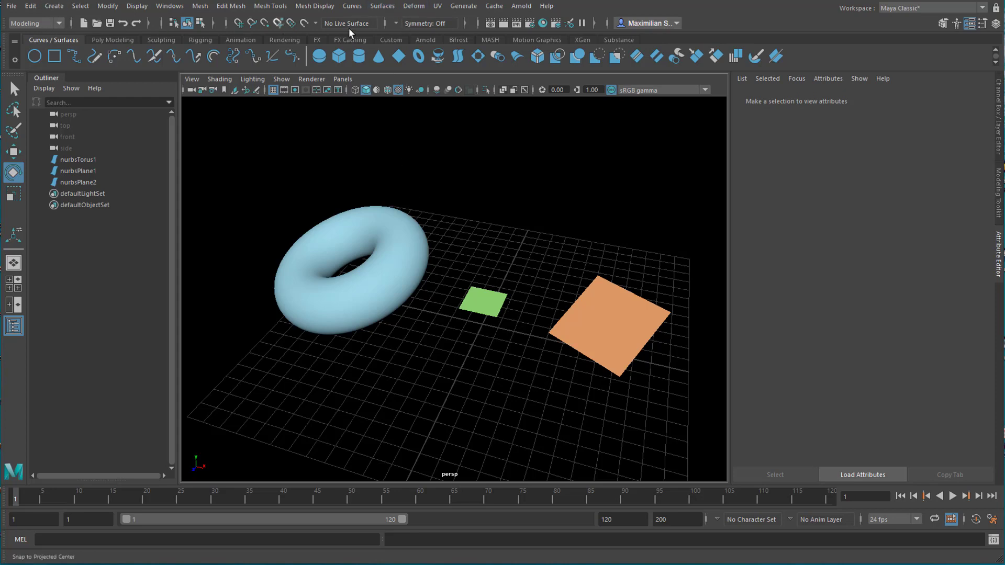
Step: Tear off the Surfaces commands as a floating window and place it over the attribute area
left_click(379, 6)
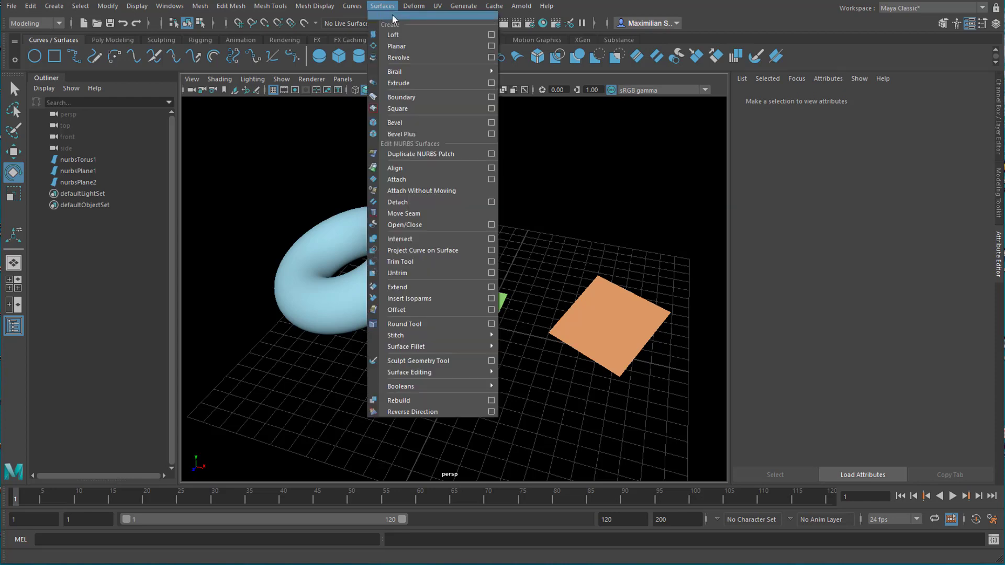
left_click(424, 16)
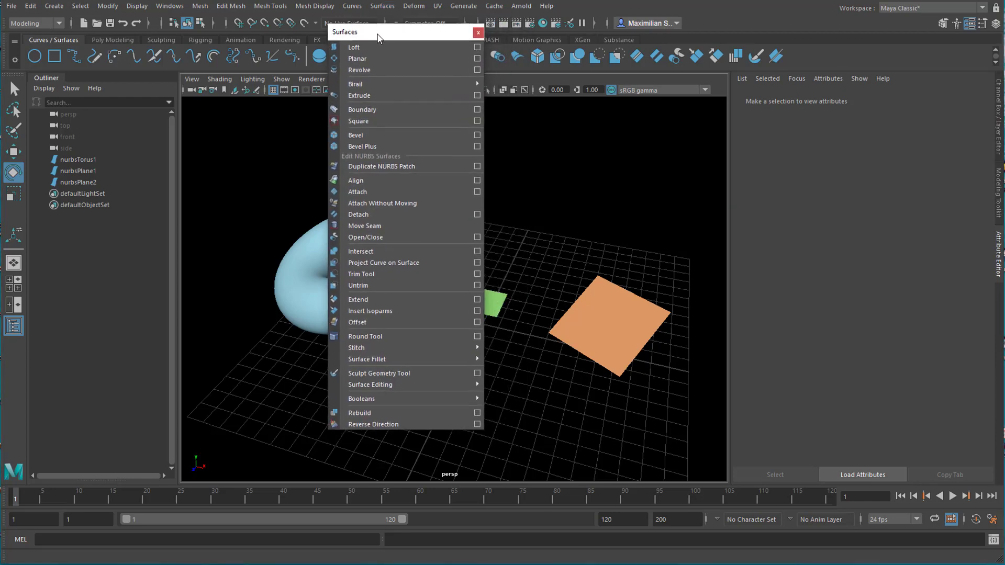
left_click_drag(382, 33, 815, 89)
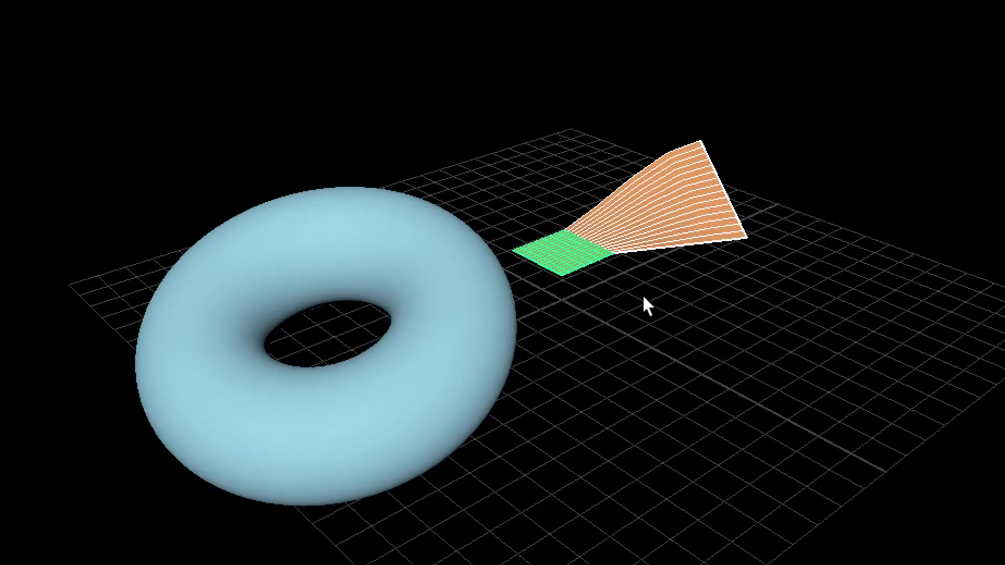
Step: Attach the orange plane to the green plane to form a single NURBS surface
left_click_drag(692, 308, 704, 259, "alt")
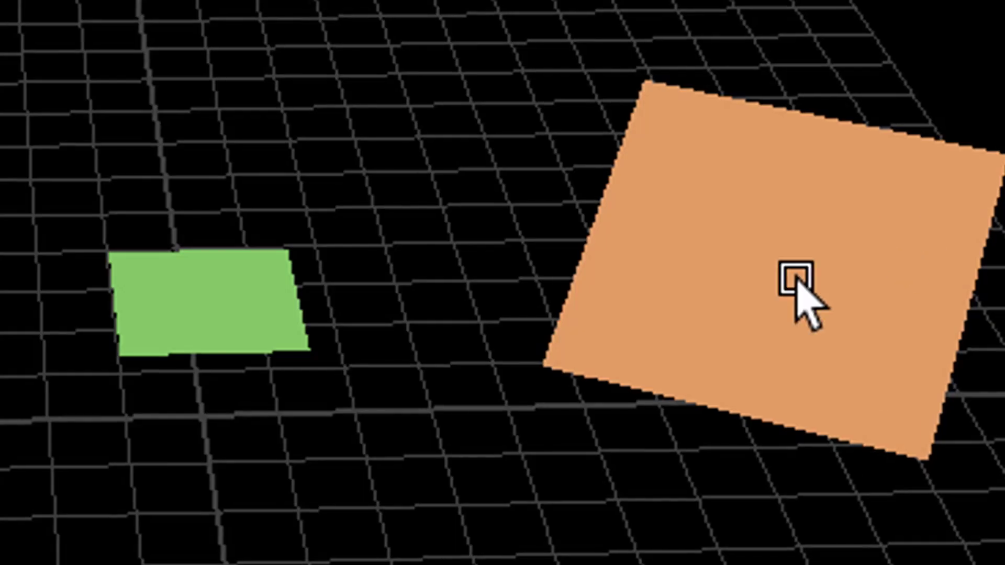
left_click(797, 288)
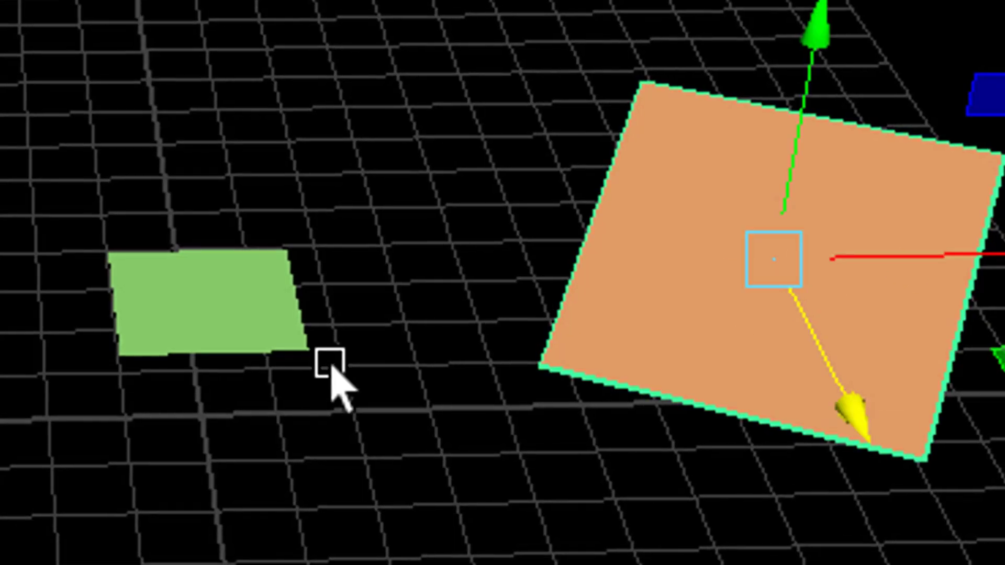
left_click(253, 314)
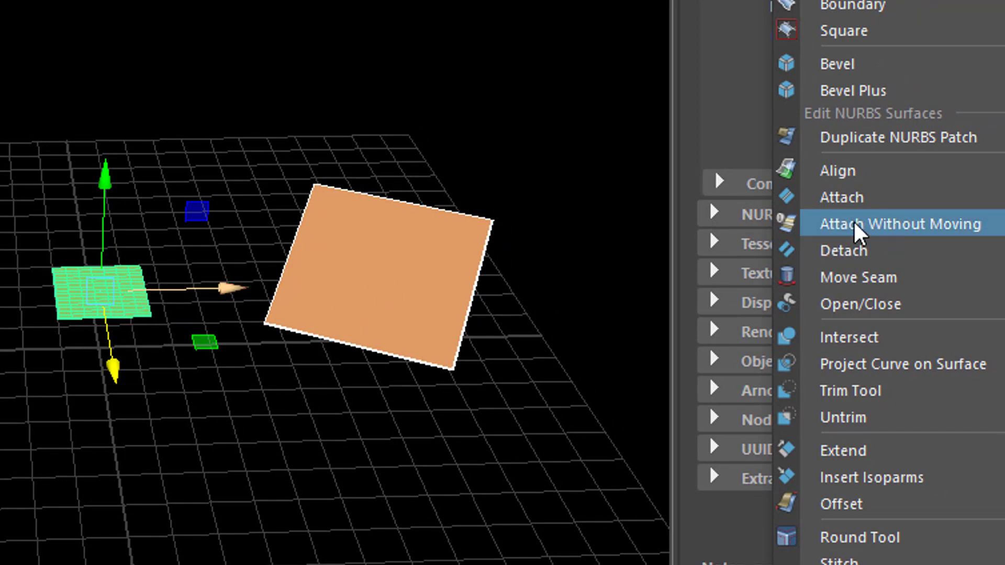
left_click(864, 200)
Step: Hide the two original planes, nurbsPlane2 and nurbsPlane1, leaving the attached surface displayed
left_click_drag(374, 408, 609, 367, "alt")
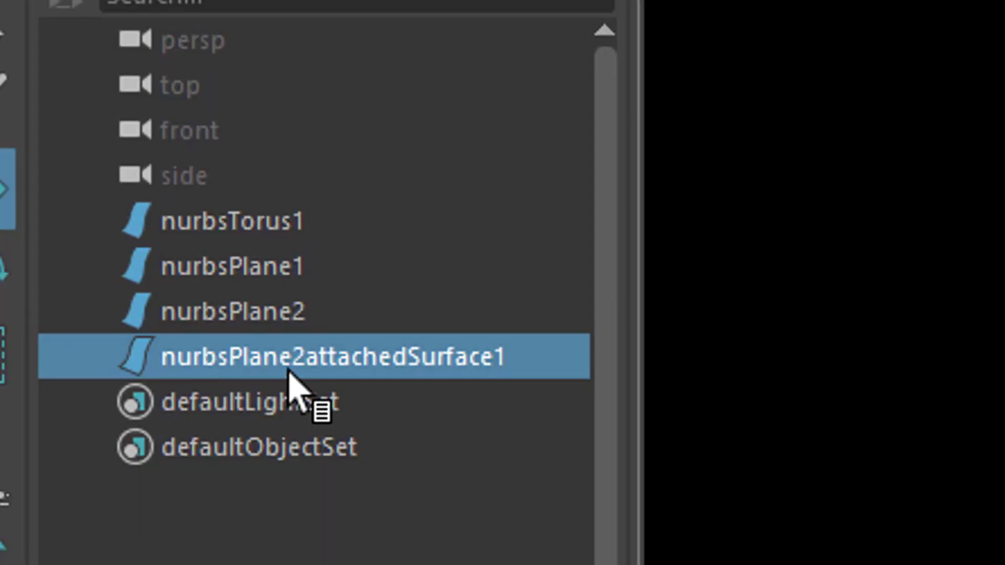
left_click(278, 314)
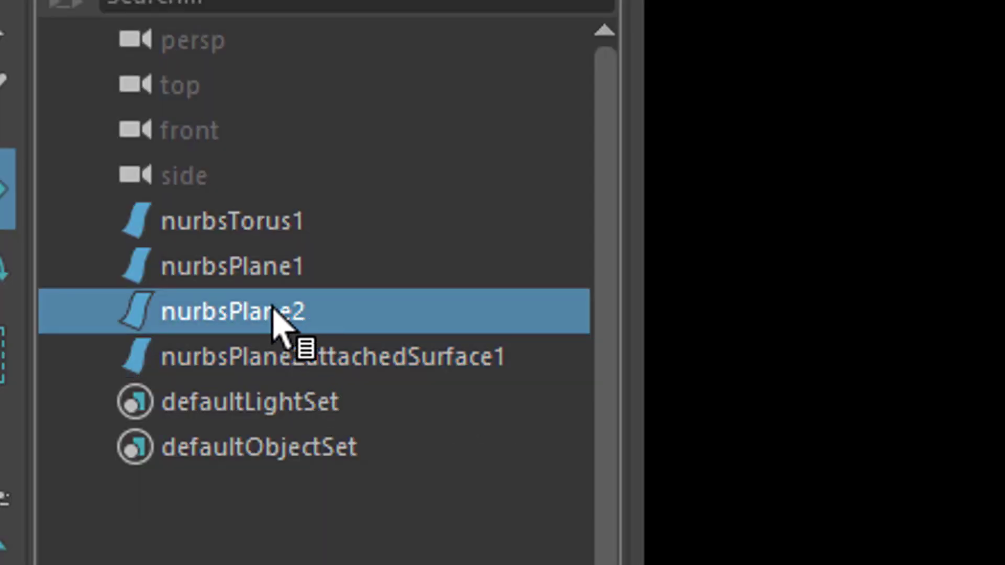
left_click(296, 277, "ctrl")
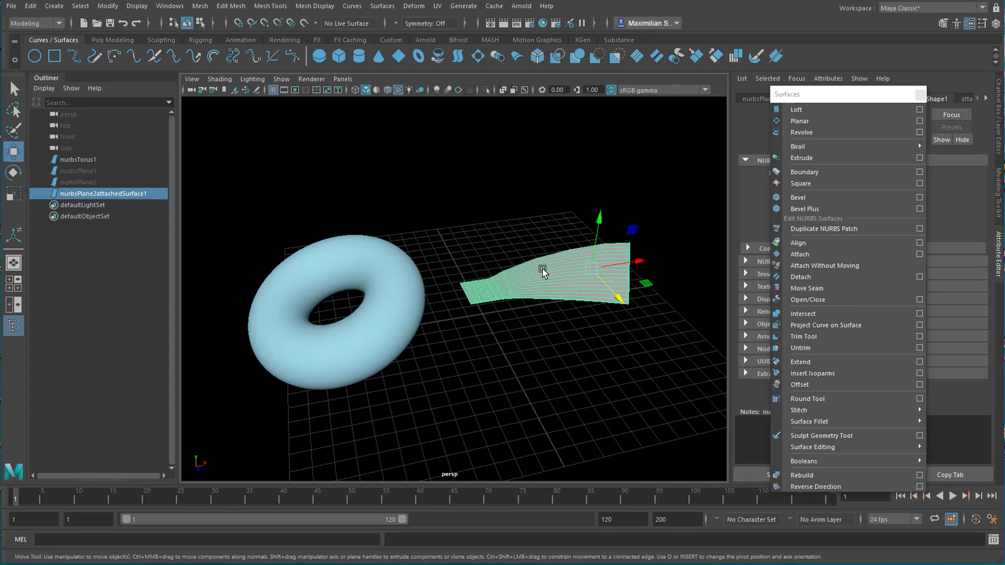
Step: Assign a green material to the attached surface and deselect it
right_click_drag(538, 273, 522, 302)
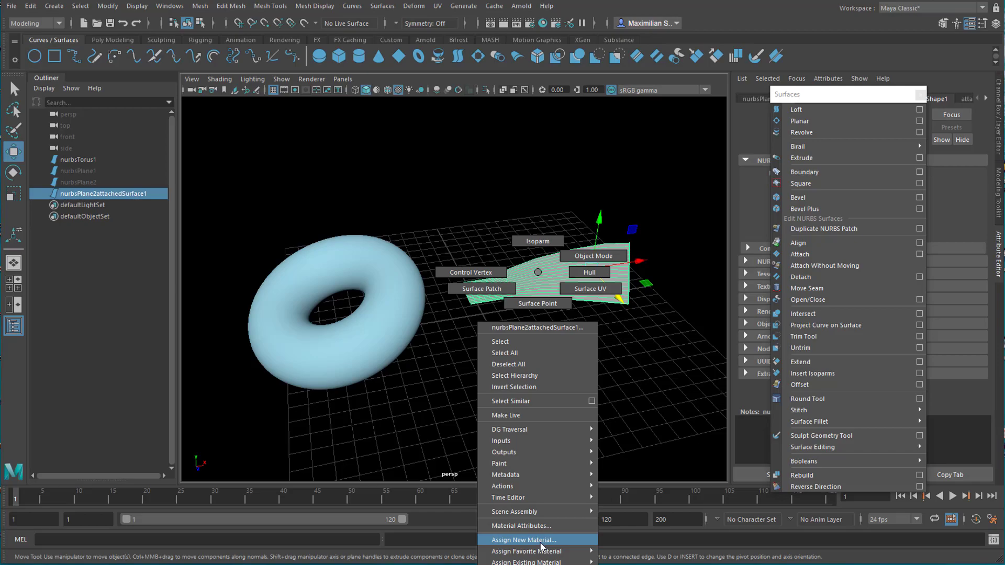
left_click(554, 381)
left_click_drag(554, 381, 530, 376, "alt")
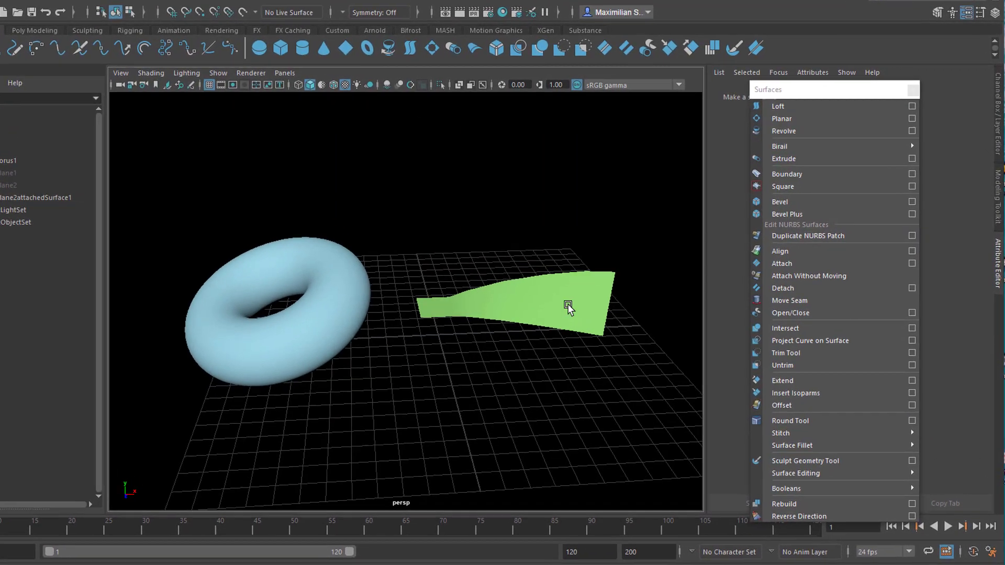
Step: Set the Blend Bias of the attached surface's attachSurface1 node to 0.913, moving the floating Surfaces window out of the way
left_click(564, 303)
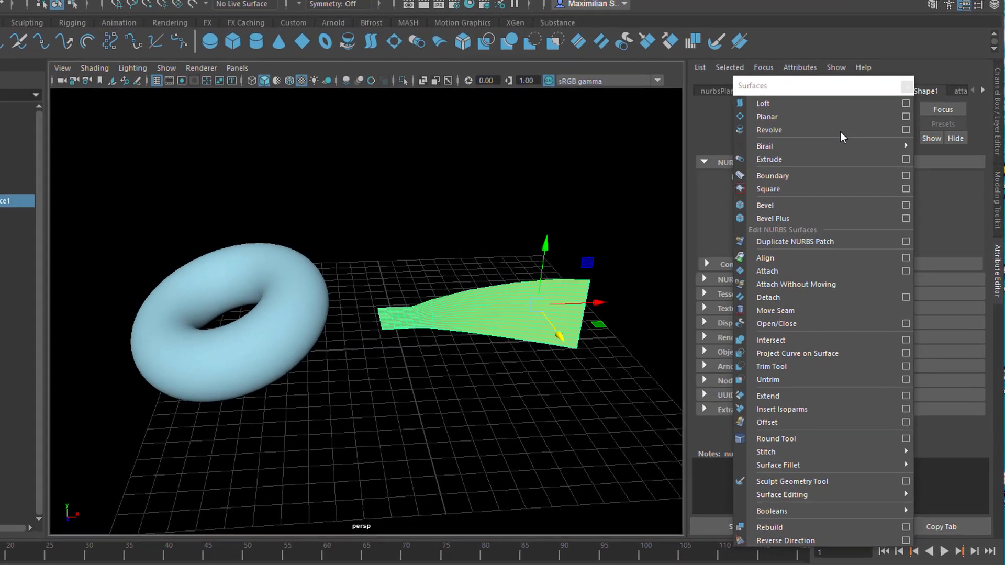
left_click_drag(814, 87, 580, 395)
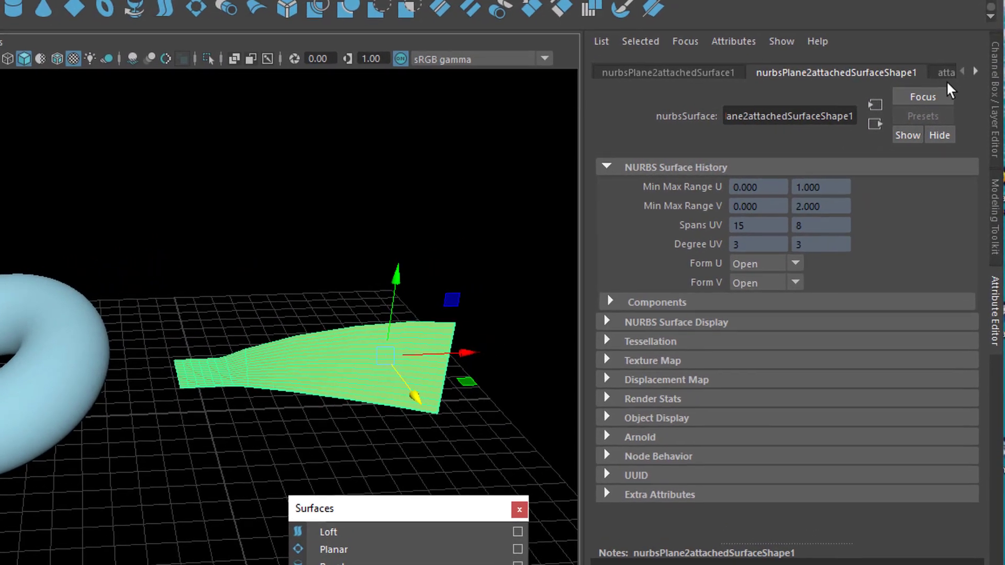
left_click(956, 82)
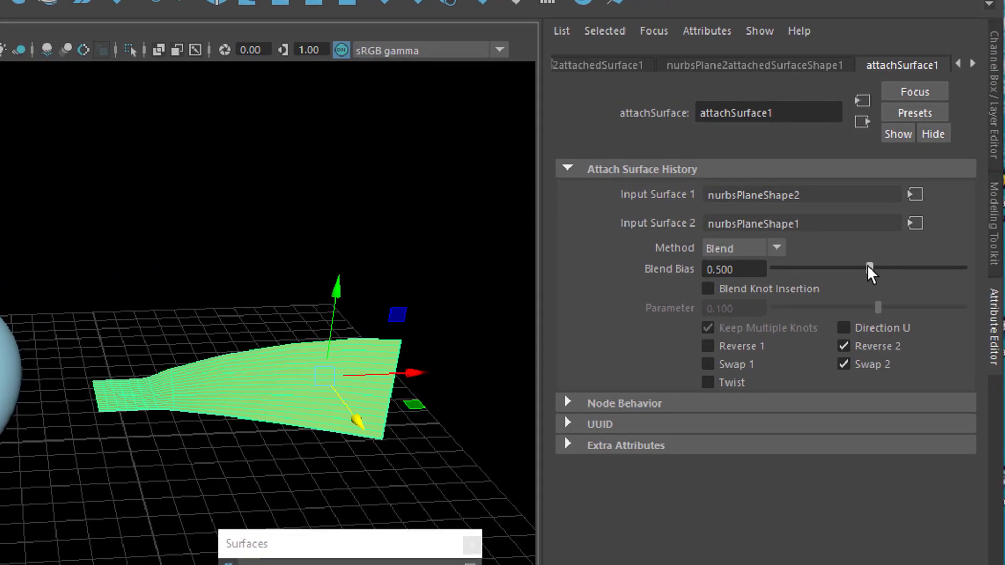
left_click_drag(878, 261, 946, 287)
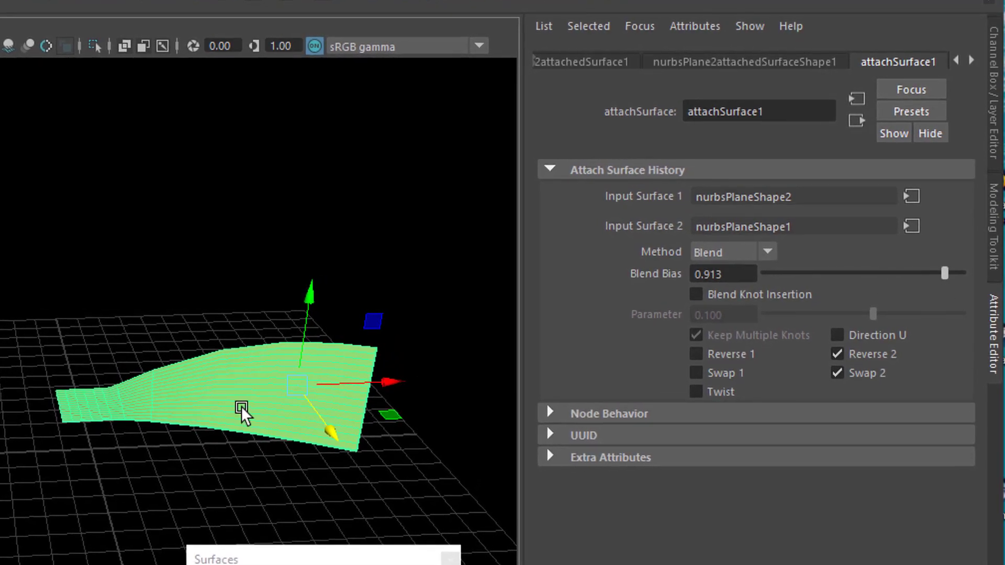
Step: Try the Connect method on the surface attachment, and return the method to Blend
left_click_drag(242, 413, 335, 429, "alt")
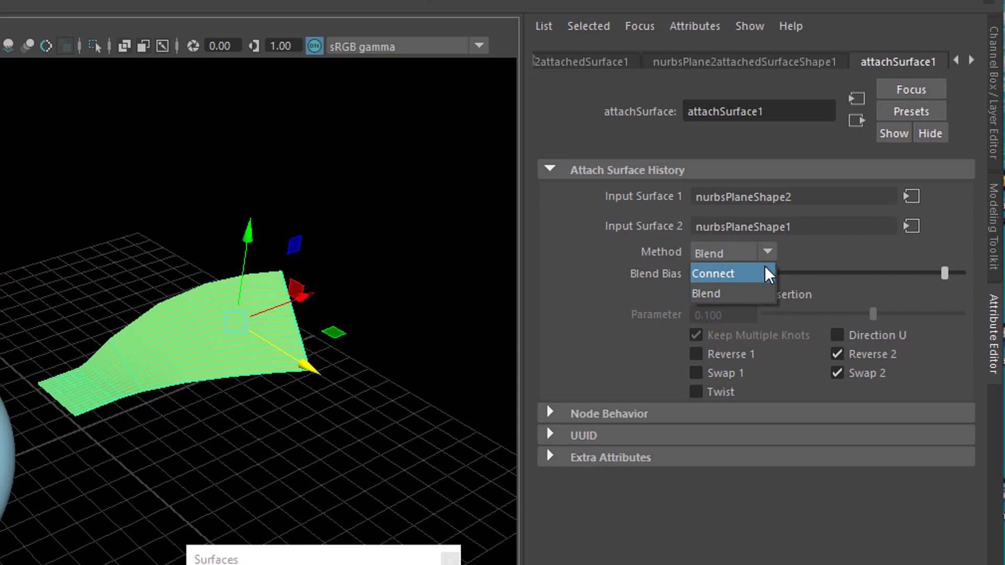
left_click_drag(377, 386, 356, 398, "alt")
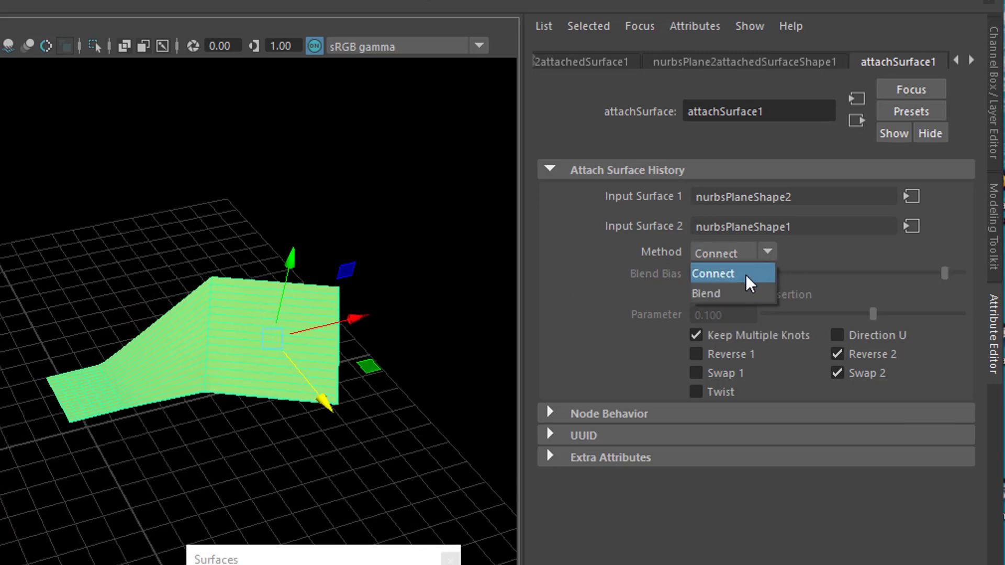
left_click_drag(412, 410, 346, 426, "alt")
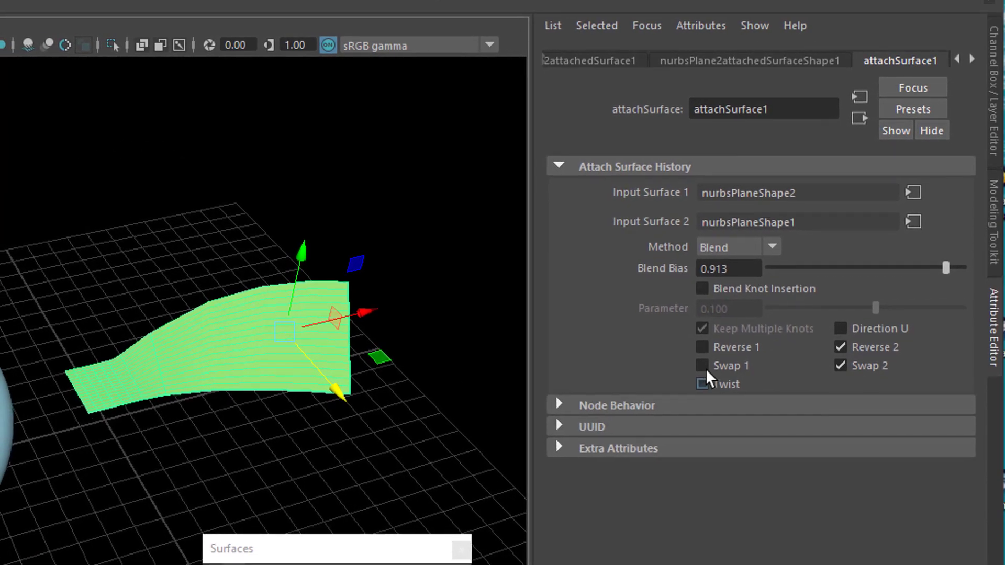
Step: Test the reverse and swap options for the attachment's first input surface, ending with both Reverse 1 and Swap 1 enabled
left_click(705, 344)
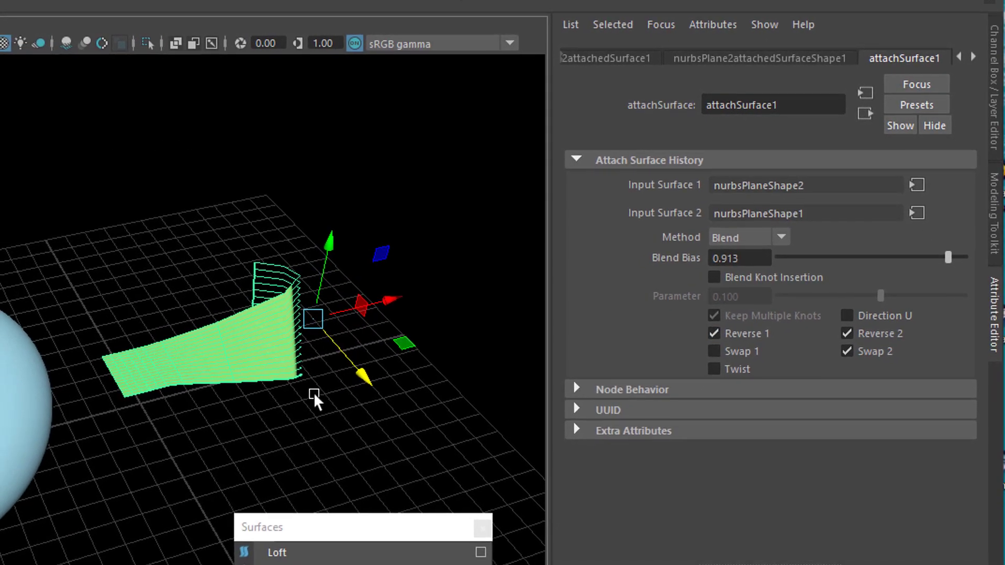
left_click_drag(314, 400, 749, 331, "alt")
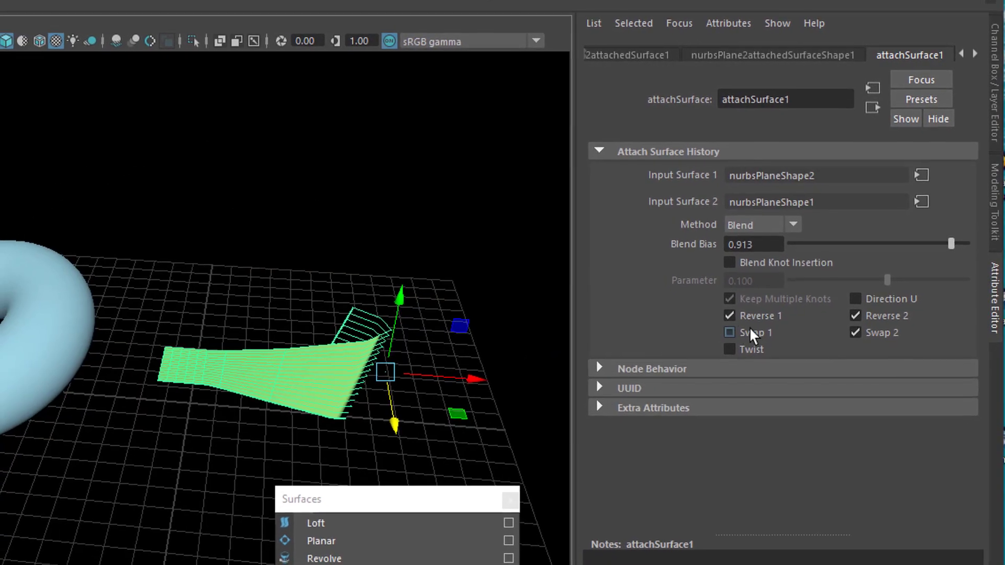
left_click(733, 313)
left_click(733, 329)
left_click_drag(545, 366, 544, 340, "alt")
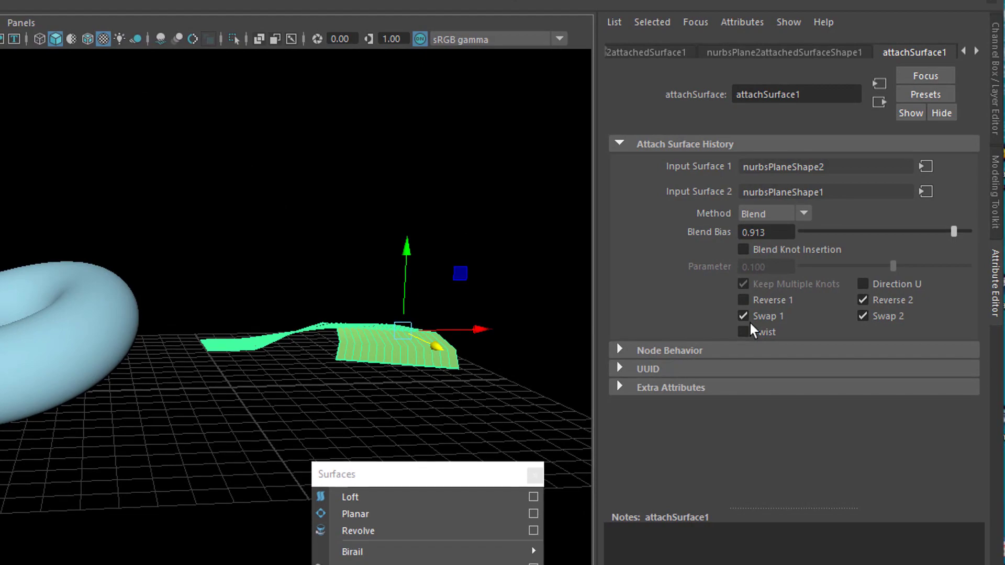
left_click_drag(461, 408, 428, 353, "alt")
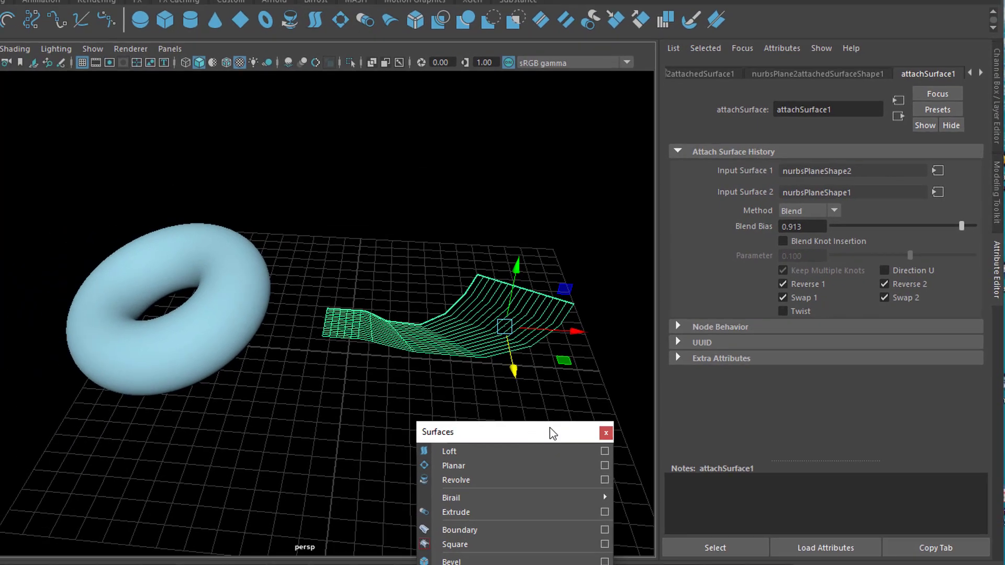
Step: Apply Reverse Direction to the attached surface and check its shape from several angles, ending with it selected
left_click_drag(510, 455, 813, 97)
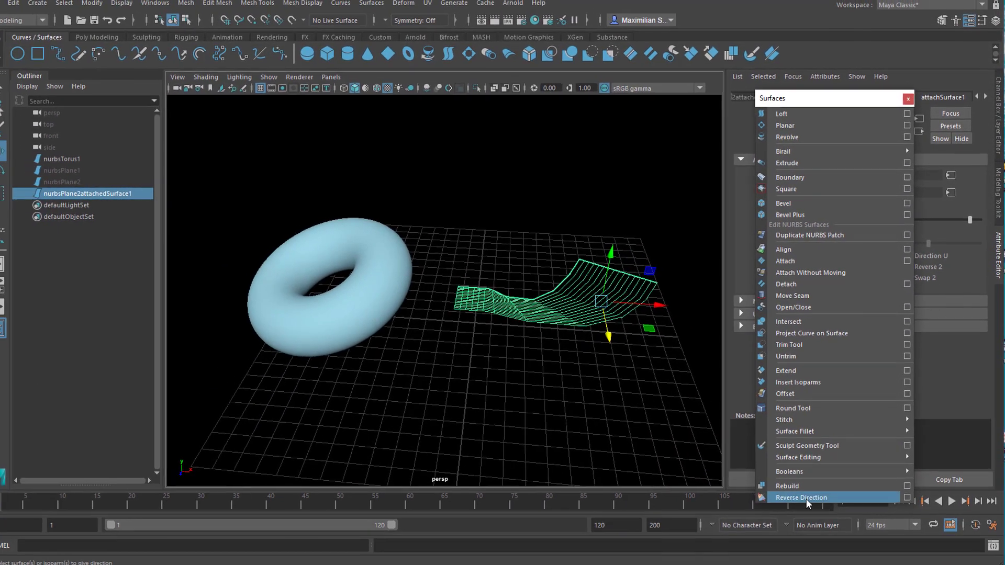
left_click(807, 508)
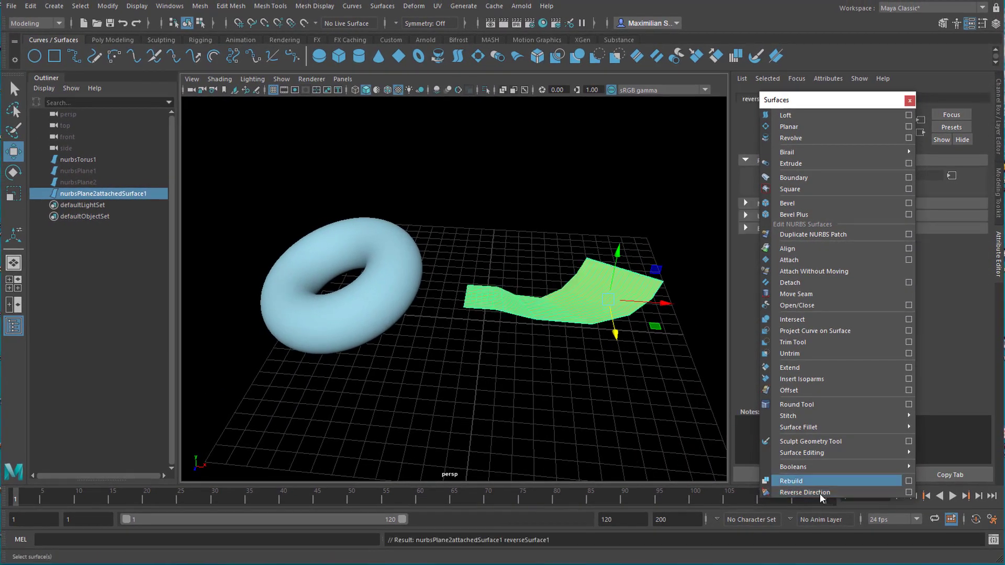
left_click(544, 397)
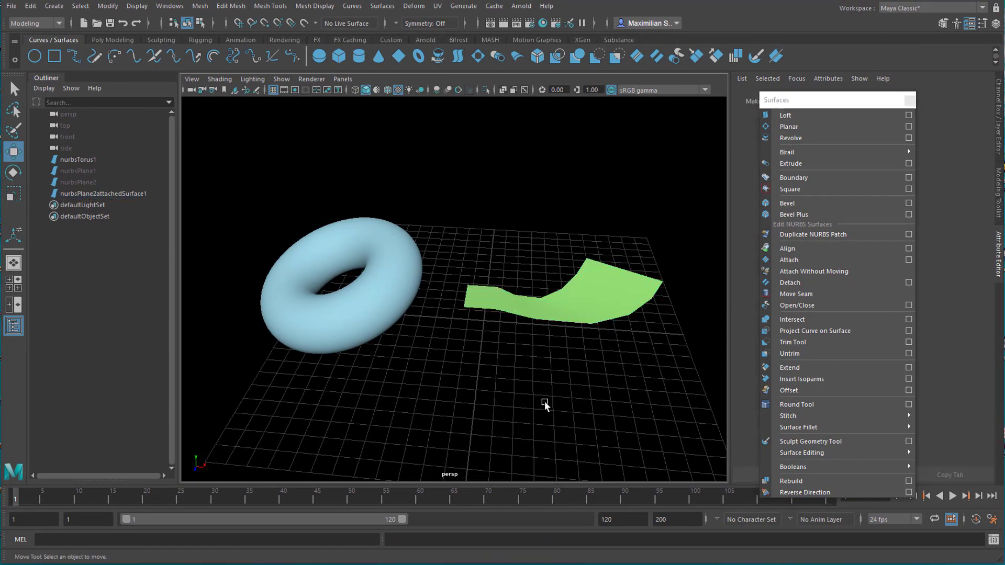
left_click_drag(541, 382, 545, 294, "alt")
left_click(546, 296)
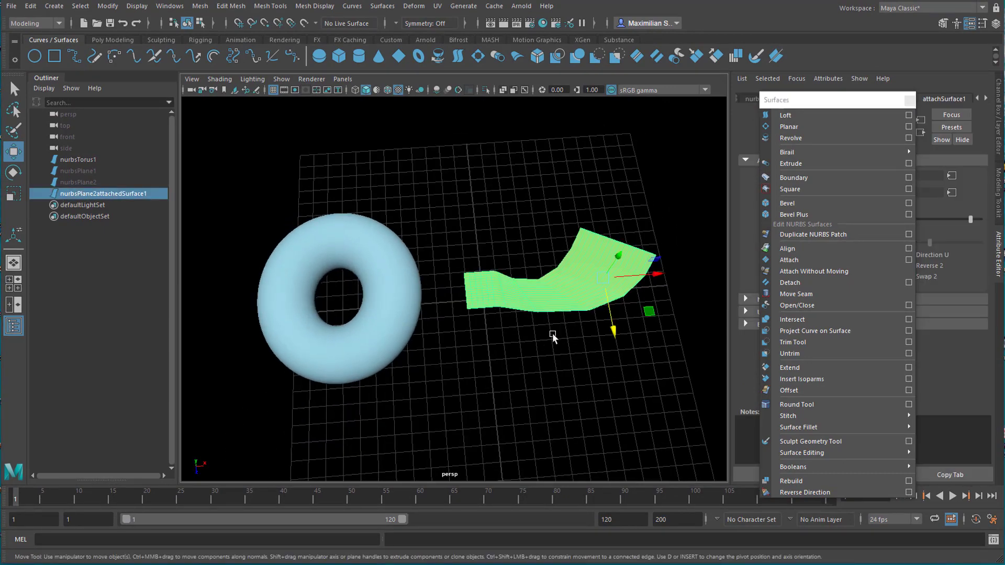
left_click_drag(553, 371, 483, 329, "alt")
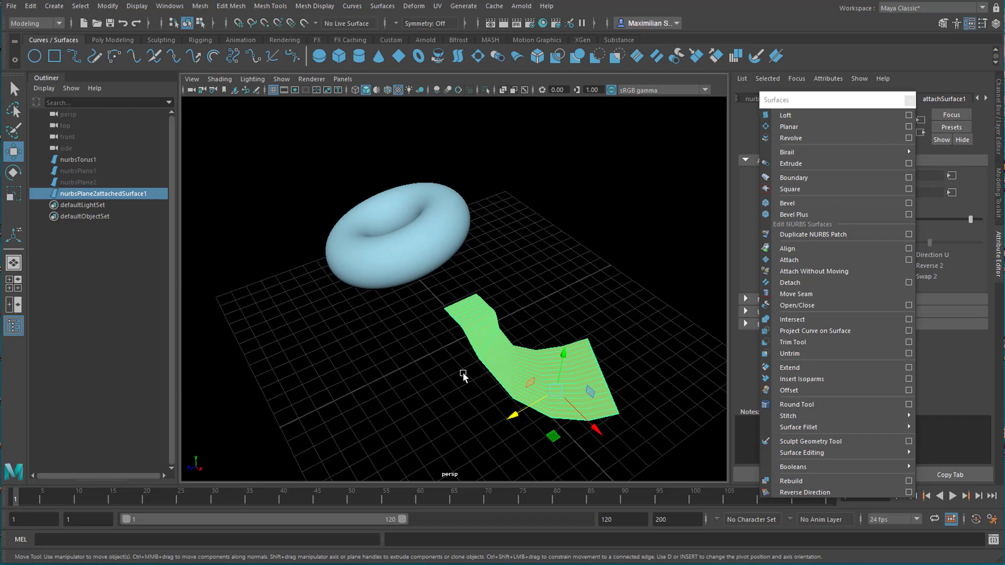
Step: Rebuild the surface attached from the two planes as Uniform with 20 spans in both U and V
left_click_drag(478, 392, 575, 373, "alt")
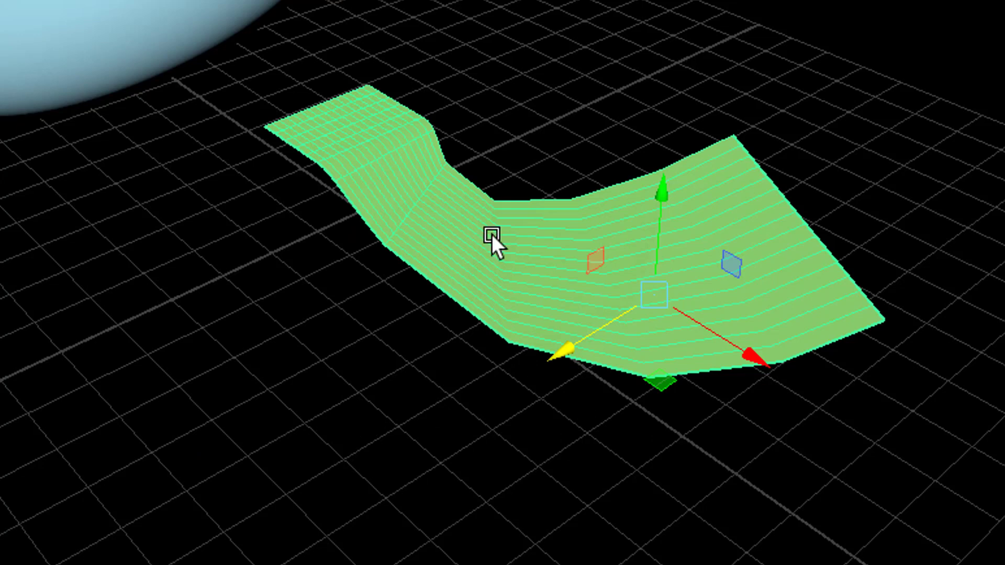
right_click_drag(491, 234, 717, 229, "alt")
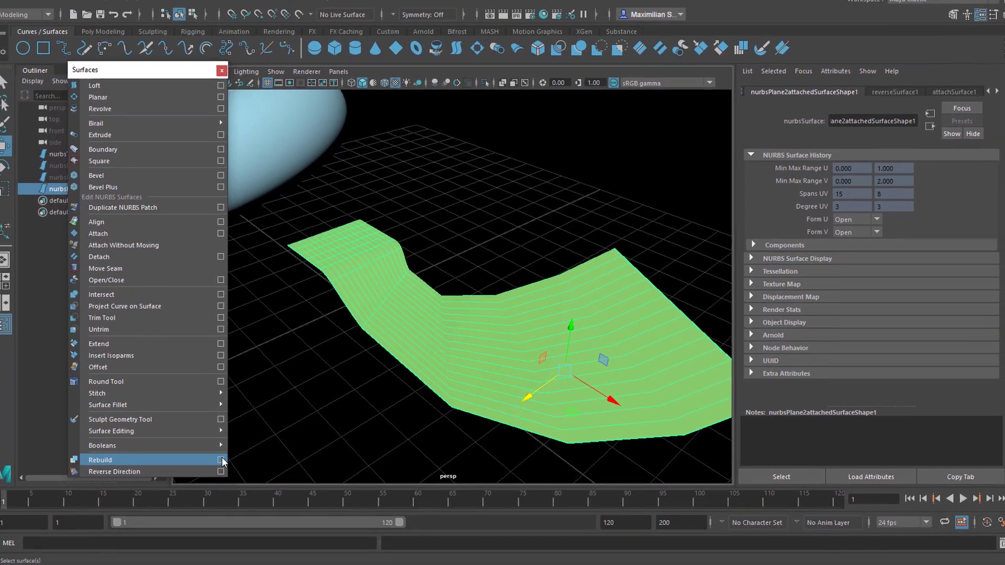
left_click(221, 460)
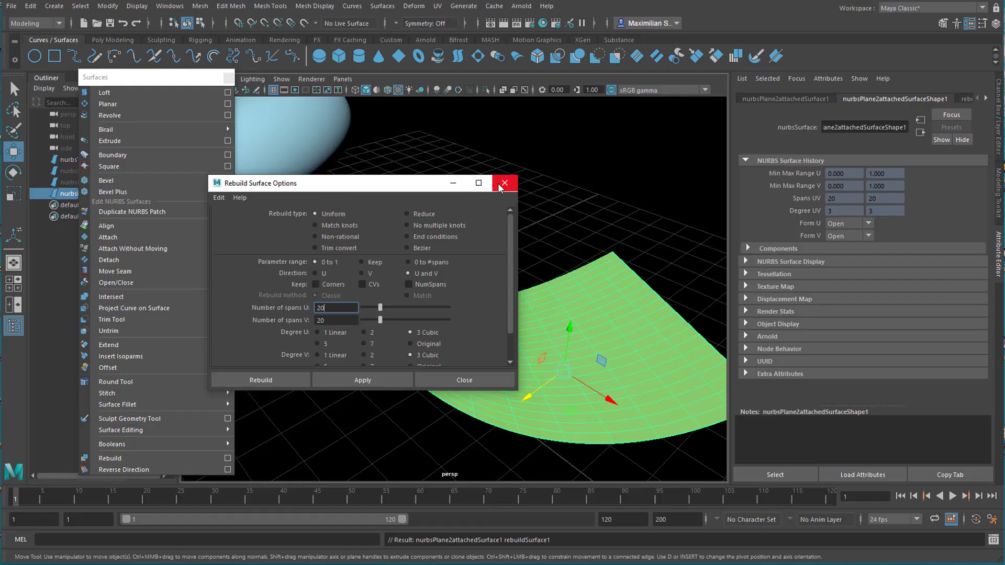
left_click(900, 42)
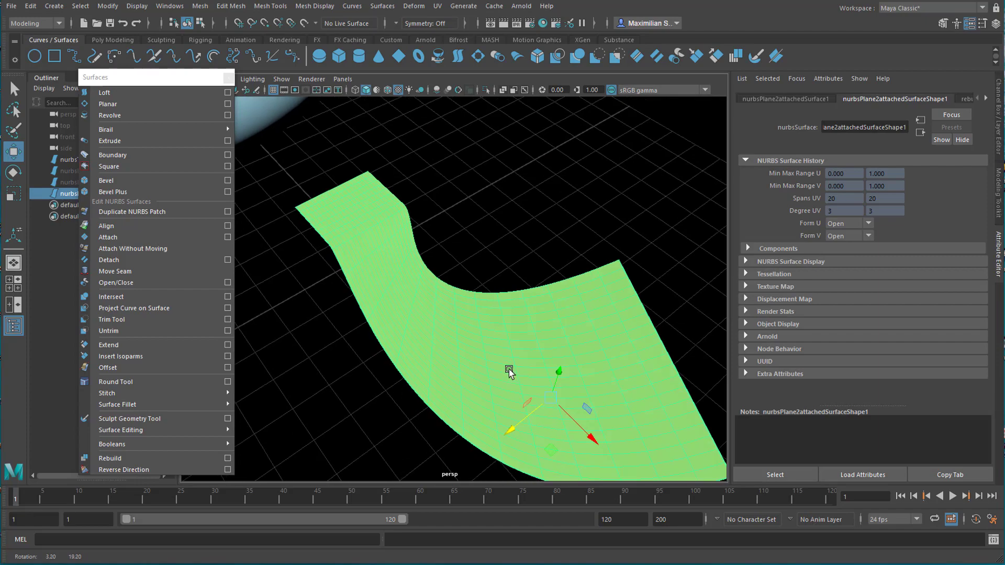
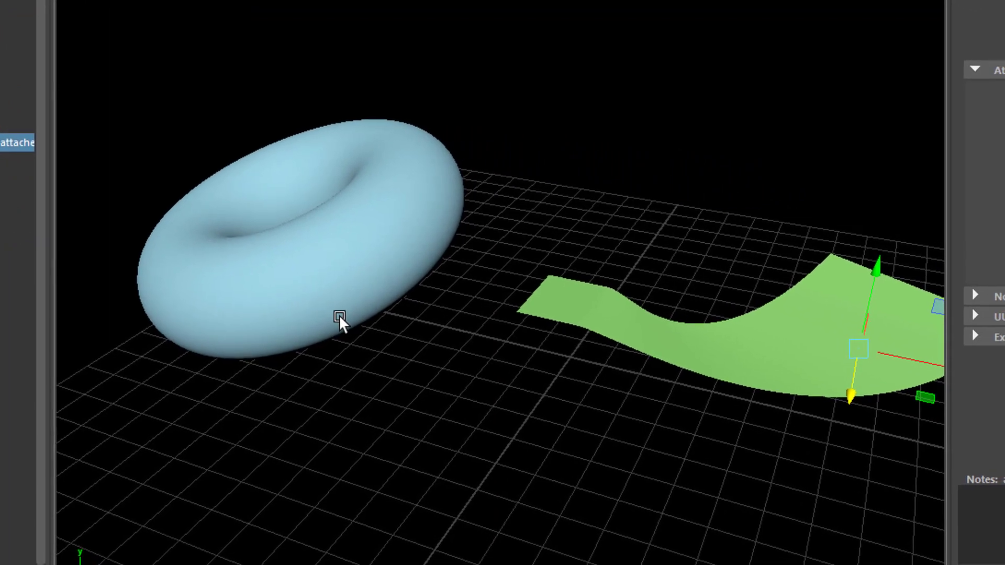
Step: Set the torus's Start Sweep to 45.918, End Sweep to 231.429 and Minor Sweep to 262.653 in its makeNurbTorus1 history
left_click(364, 270)
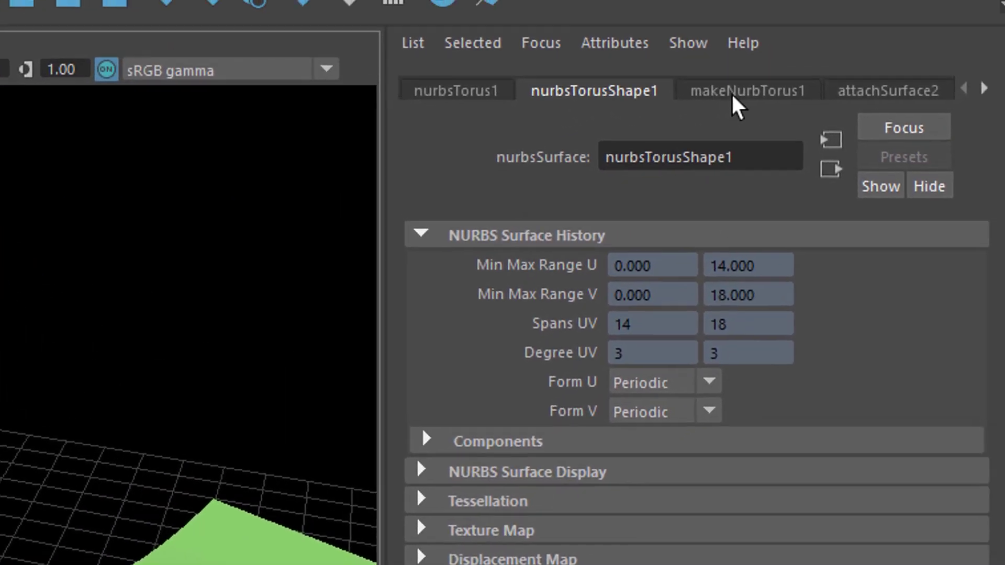
left_click(715, 105)
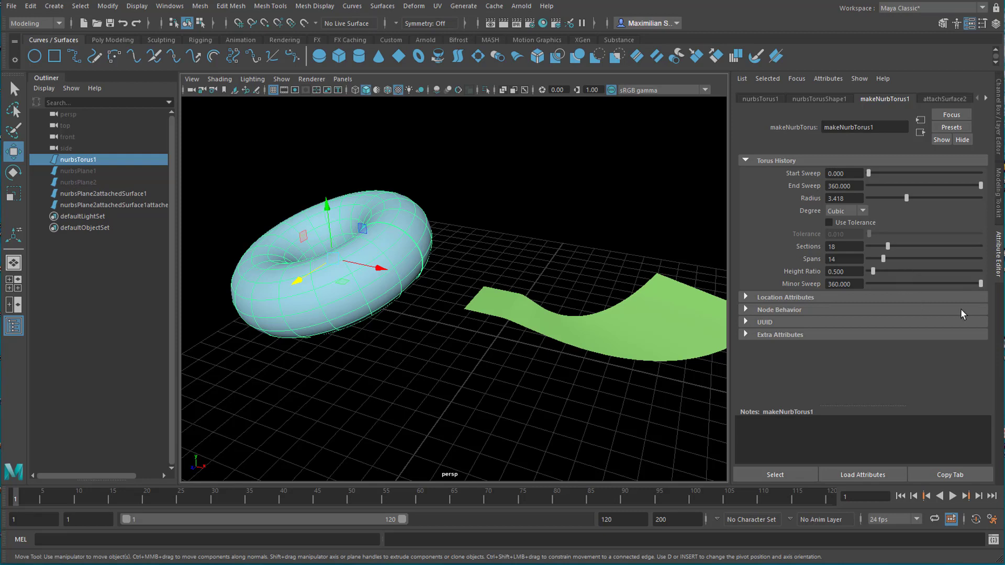
mouse_move(981, 289)
left_mouse_down()
mouse_move(916, 301)
mouse_move(983, 285)
left_mouse_up()
left_click_drag(868, 173, 906, 180)
left_click_drag(981, 186, 962, 194)
left_click_drag(973, 283, 952, 309)
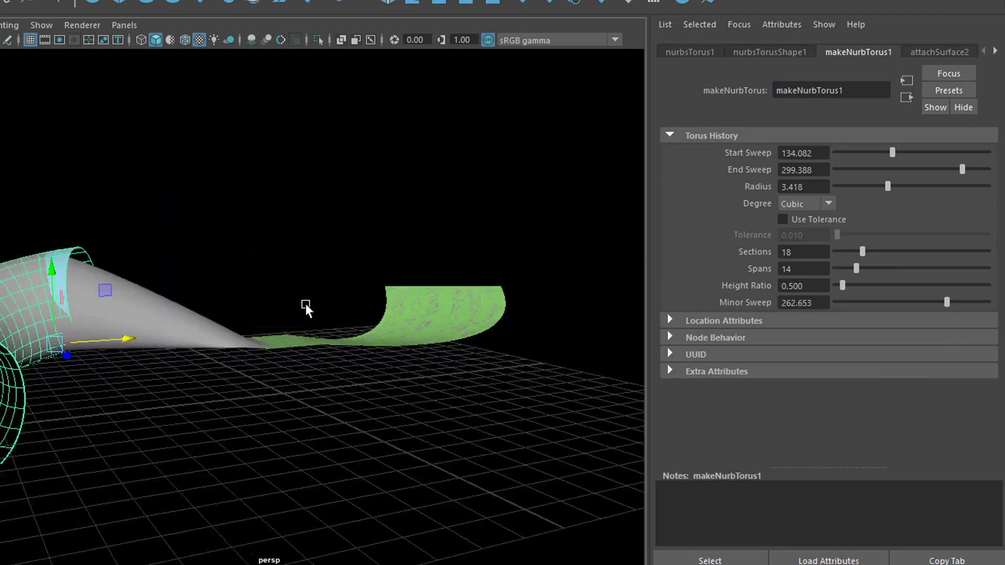
left_click_drag(893, 153, 853, 153)
left_click_drag(954, 168, 933, 182)
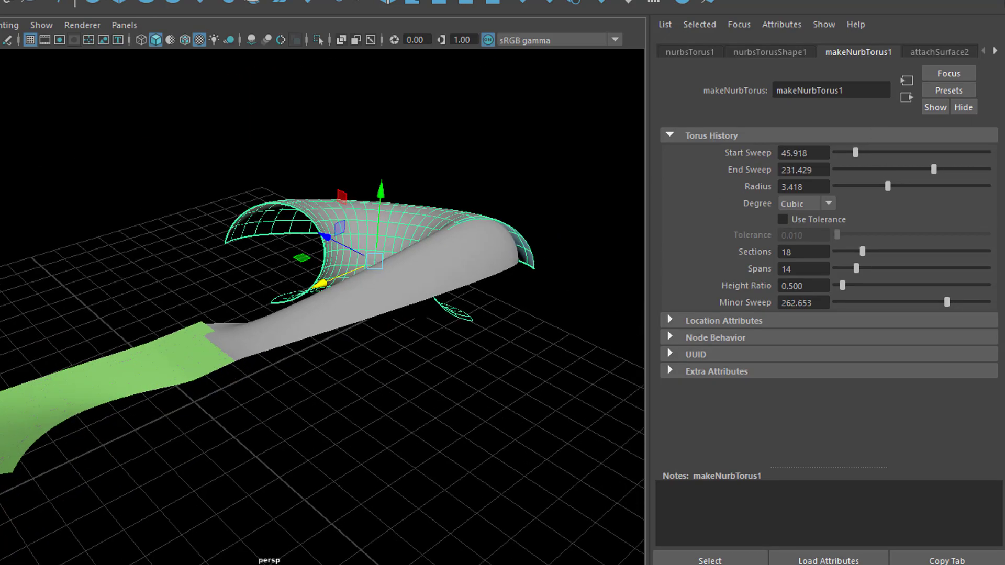
left_click_drag(264, 340, 264, 370, "alt")
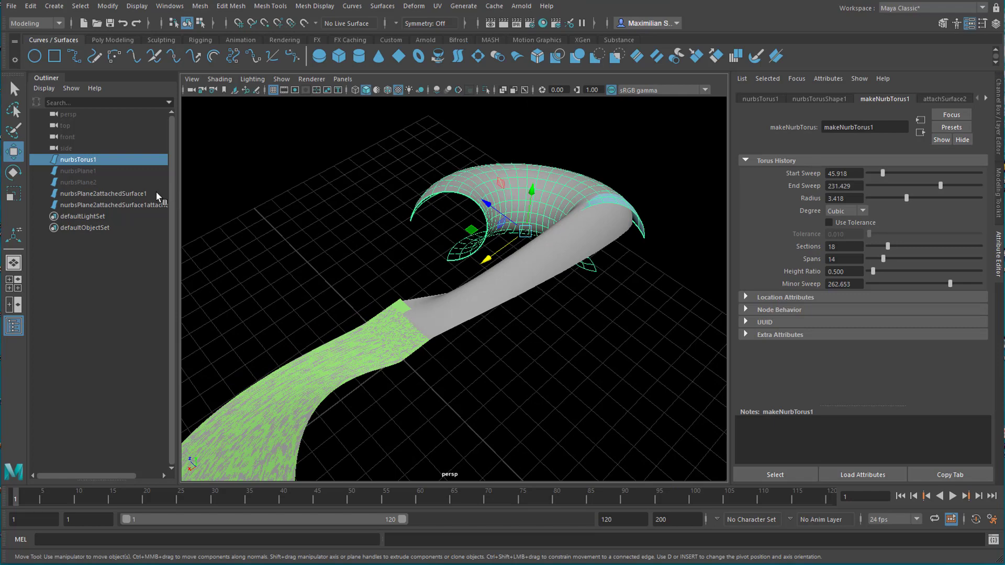
Step: Hide nurbsTorus1 and nurbsPlane2attachedSurface1, and select the combined surface that joins them
left_click(120, 194, "ctrl")
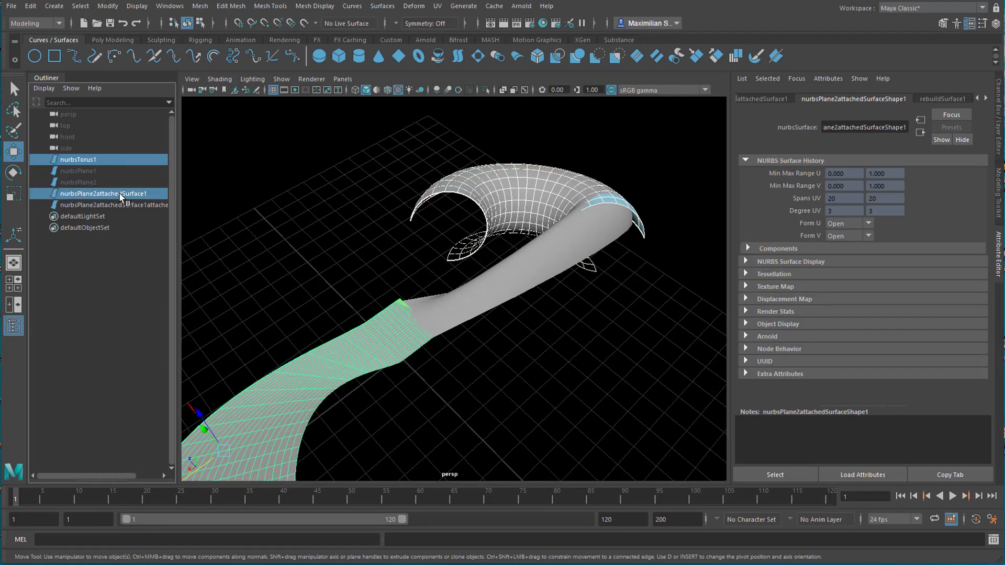
key("h")
left_click_drag(426, 355, 587, 332, "alt")
left_click(523, 323)
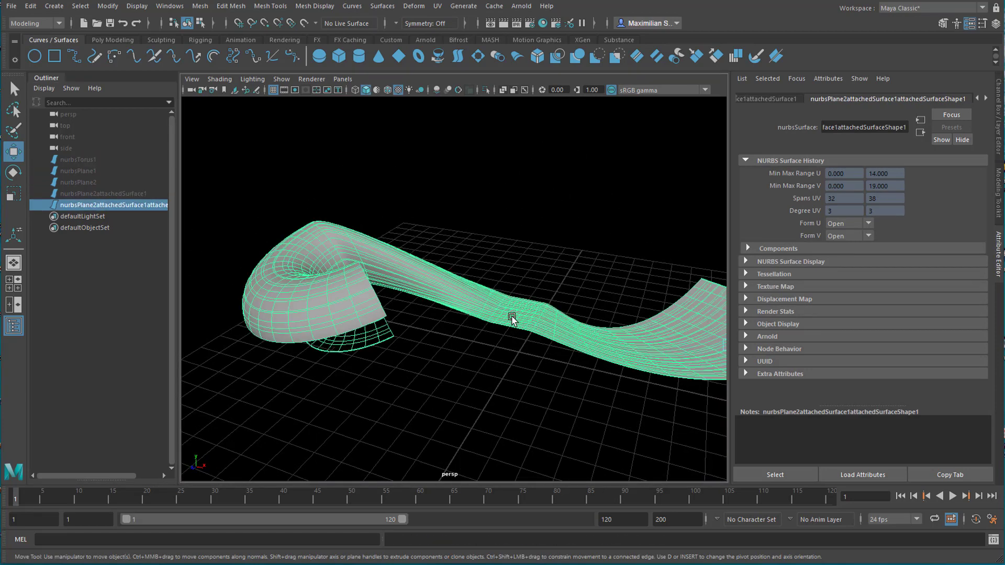
Step: Assign the existing light blue material to the combined attached surface
right_click(480, 306)
mouse_move(487, 564)
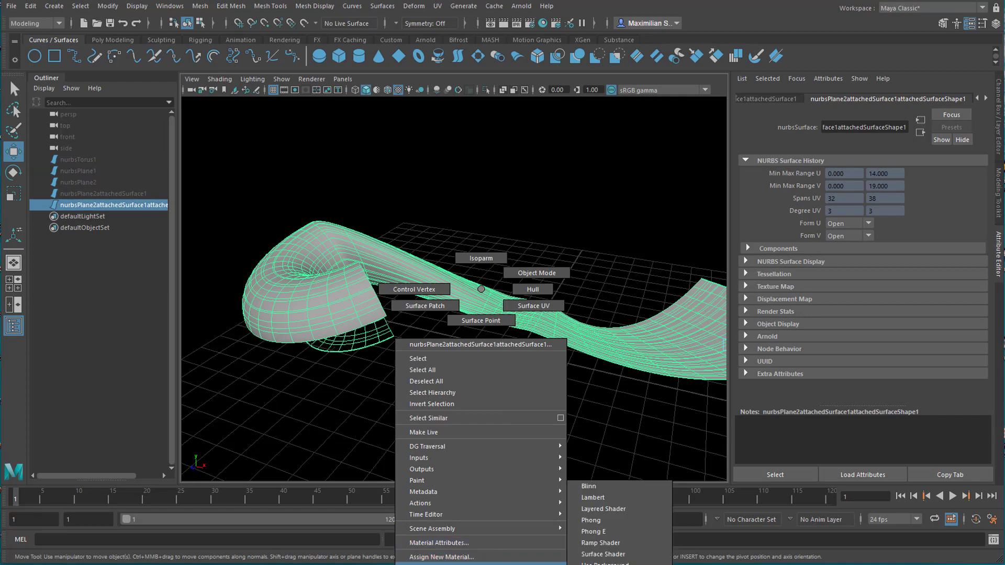
left_click(609, 555)
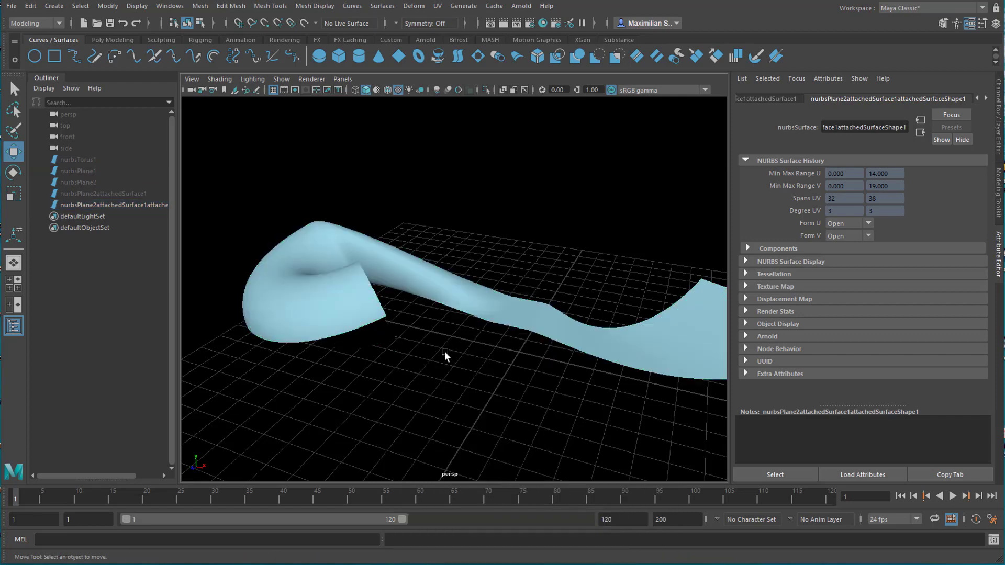
left_click(447, 347)
Step: Rebuild the combined attached surface with 20 spans in U and V, and move the floating Surfaces window out of the way
left_click_drag(450, 401, 276, 332, "alt")
scroll(347, 331, "down", 3)
left_click_drag(347, 331, 352, 383, "alt")
left_click(446, 312)
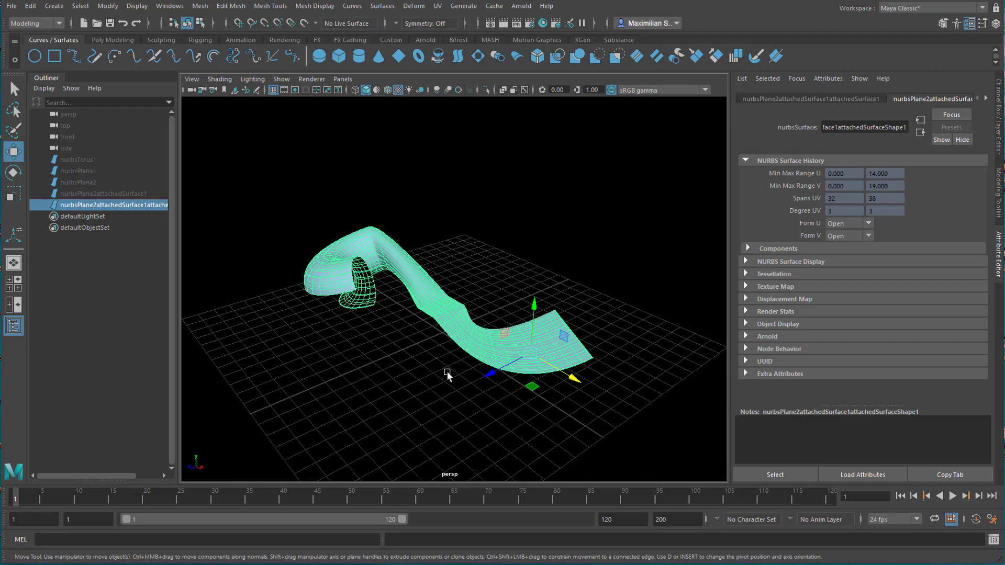
scroll(390, 359, "up", 3)
left_click_drag(398, 365, 461, 376, "alt")
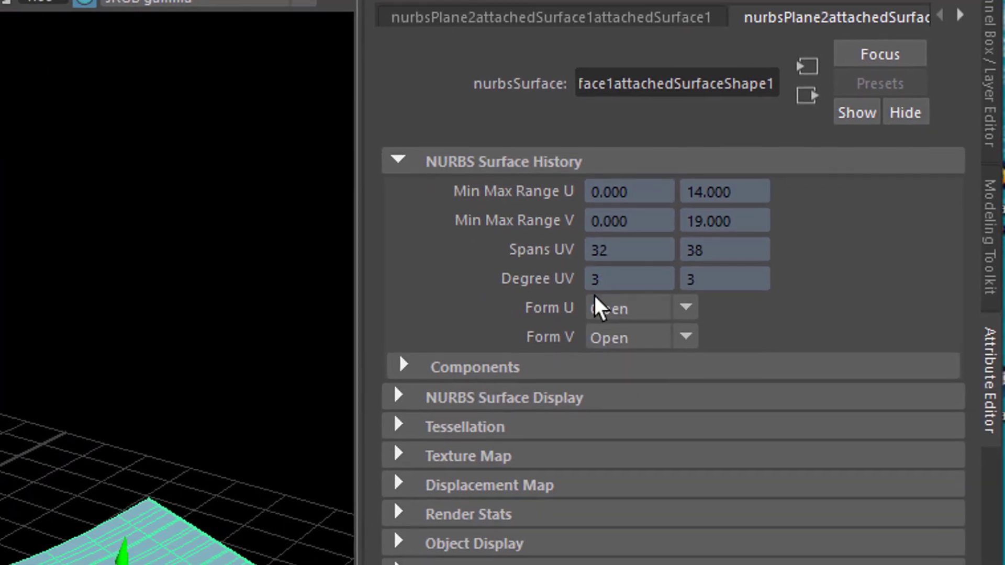
left_click(868, 28)
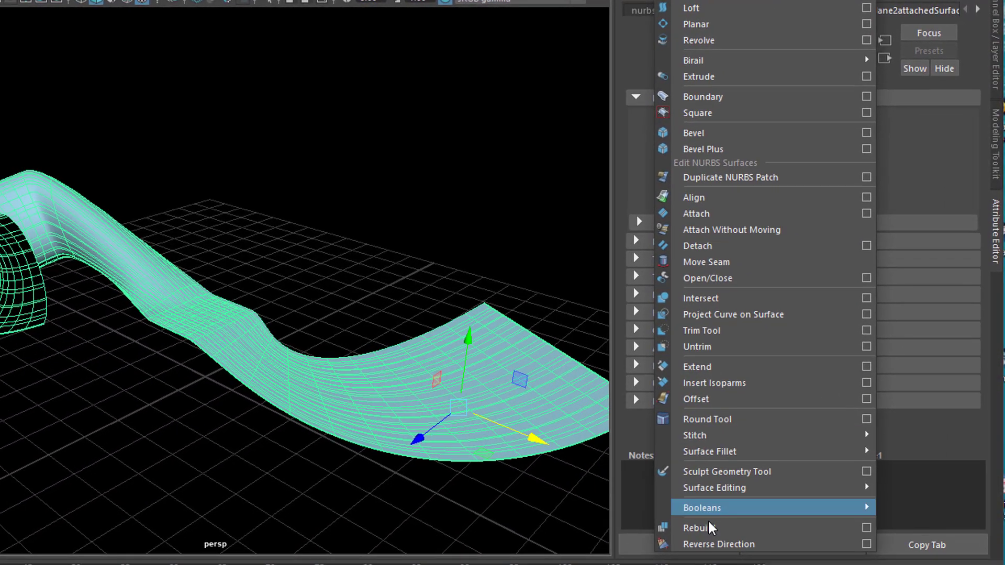
left_click(713, 528)
left_click_drag(150, 289, 180, 343, "alt")
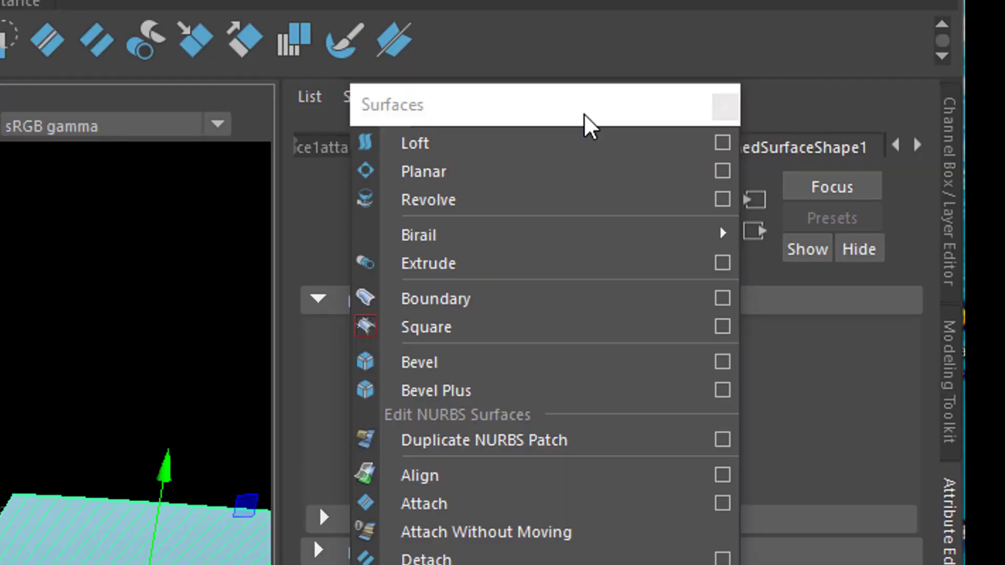
left_click_drag(788, 0, 1004, 89)
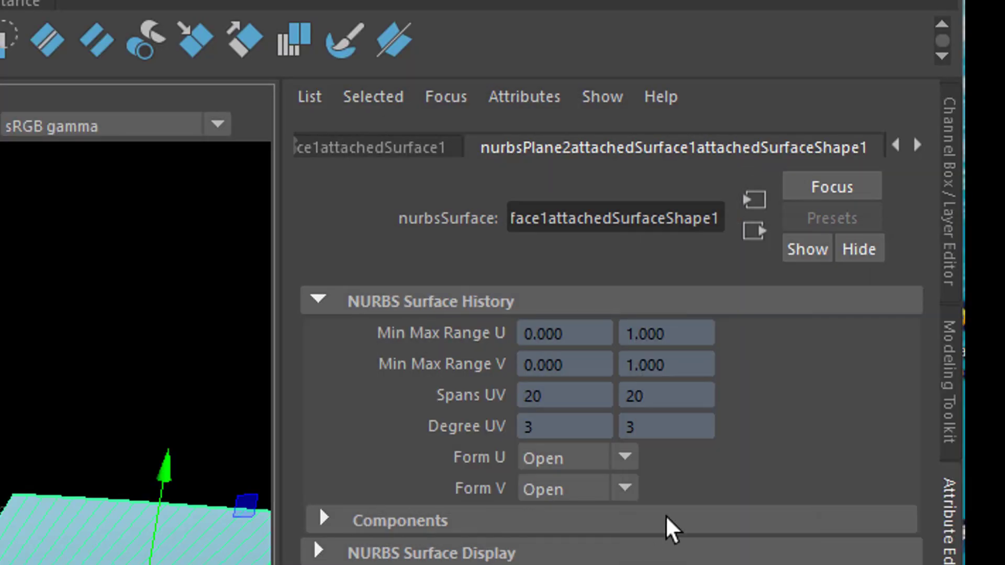
Step: Set Spans U to 8 and Spans V to 84 on the combined surface's rebuildSurface2 node
left_click(918, 144)
left_click(793, 151)
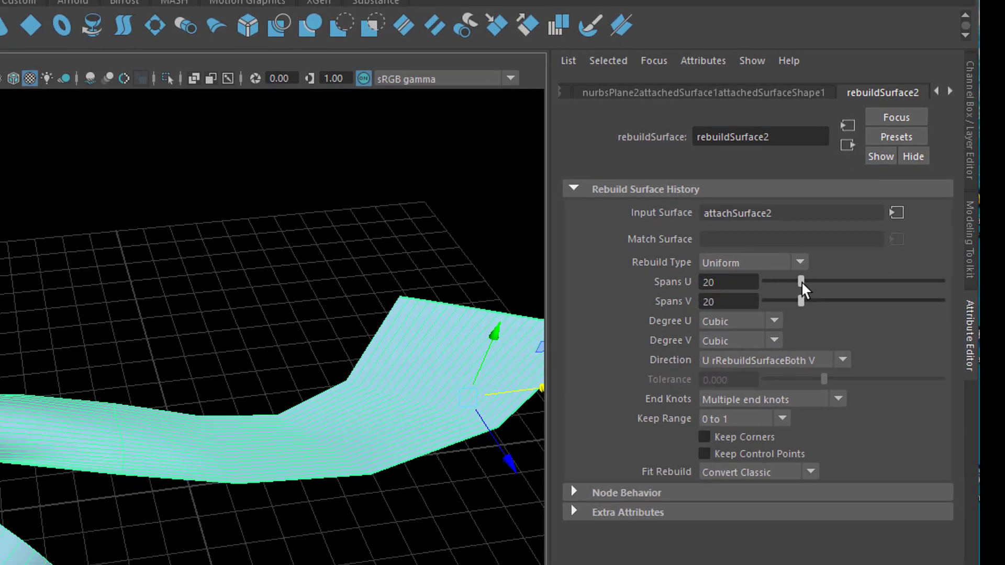
left_click_drag(802, 281, 849, 292)
left_click_drag(883, 225, 841, 234)
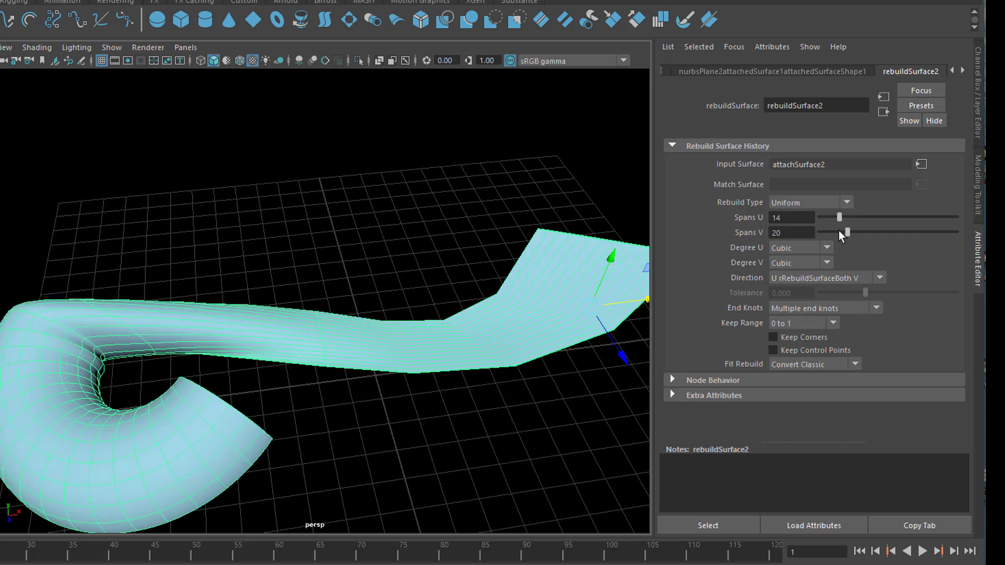
left_click_drag(838, 231, 833, 226)
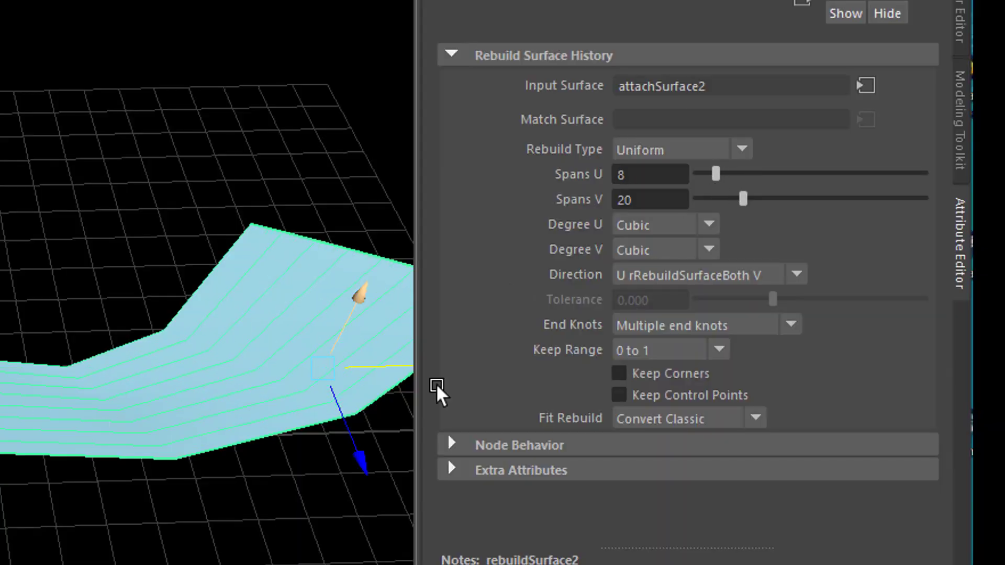
left_click_drag(743, 200, 898, 204)
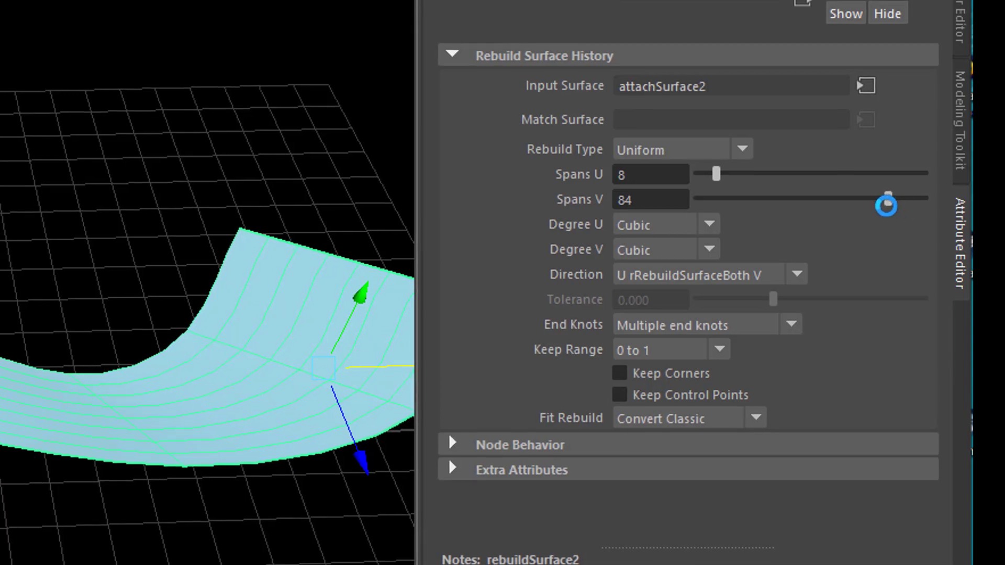
Step: Test the U and V options for the rebuild's Direction, ending with U
left_click(800, 275)
left_click(801, 296)
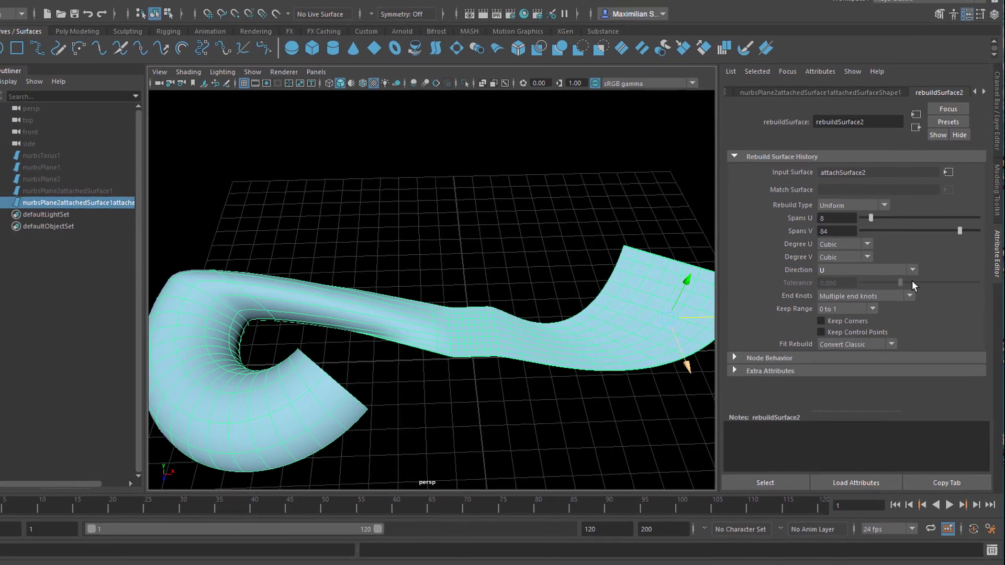
left_click(899, 271)
left_click(893, 292)
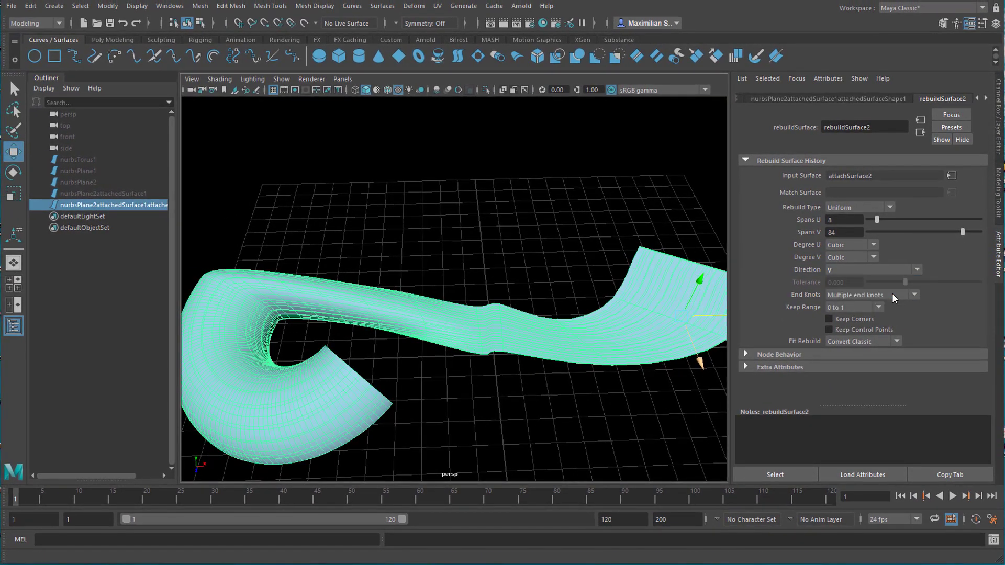
left_click(917, 269)
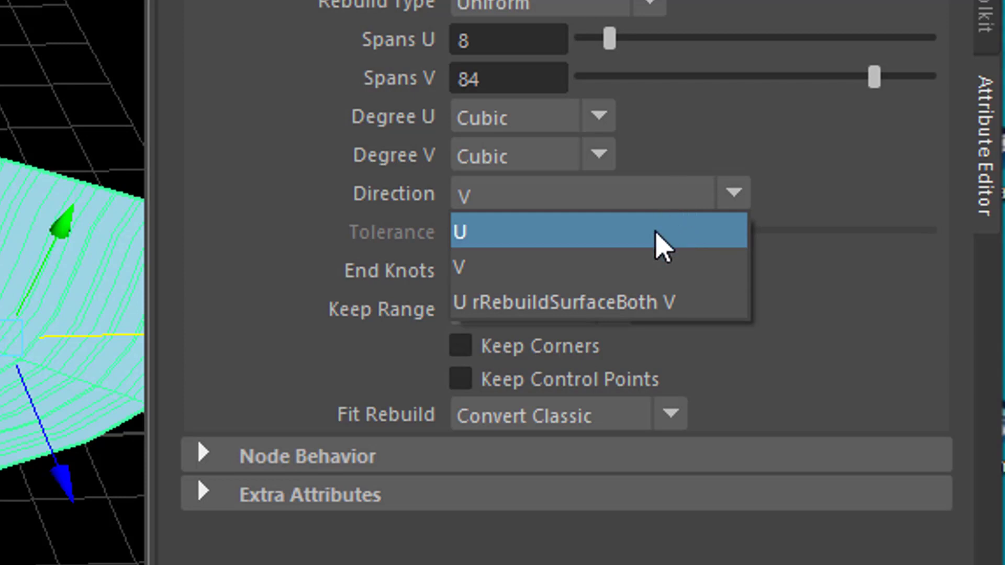
left_click(657, 242)
Step: Unhide the original nurbsTorus1 surface beneath the combined surface
key("f")
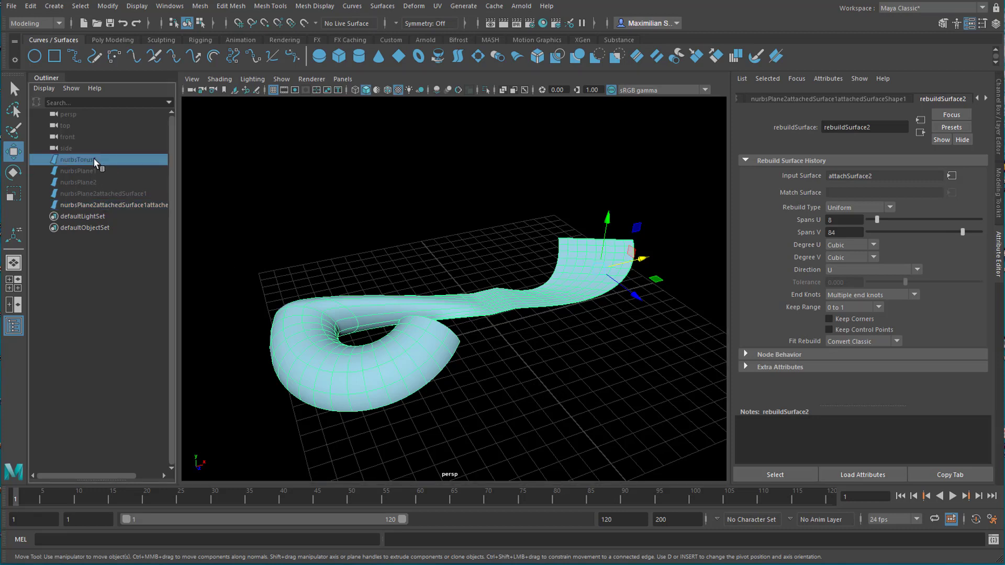
left_click(93, 160)
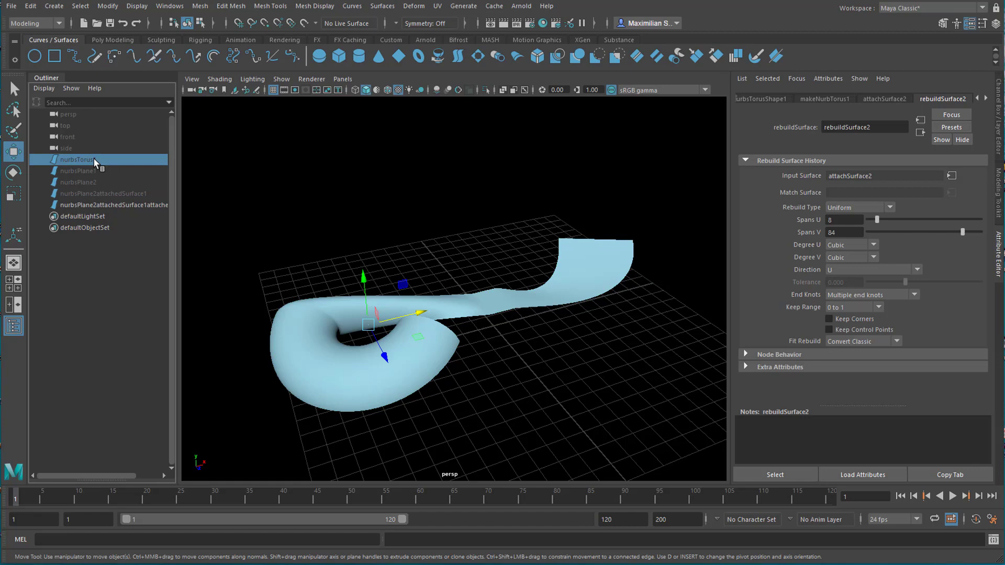
key("shift+h")
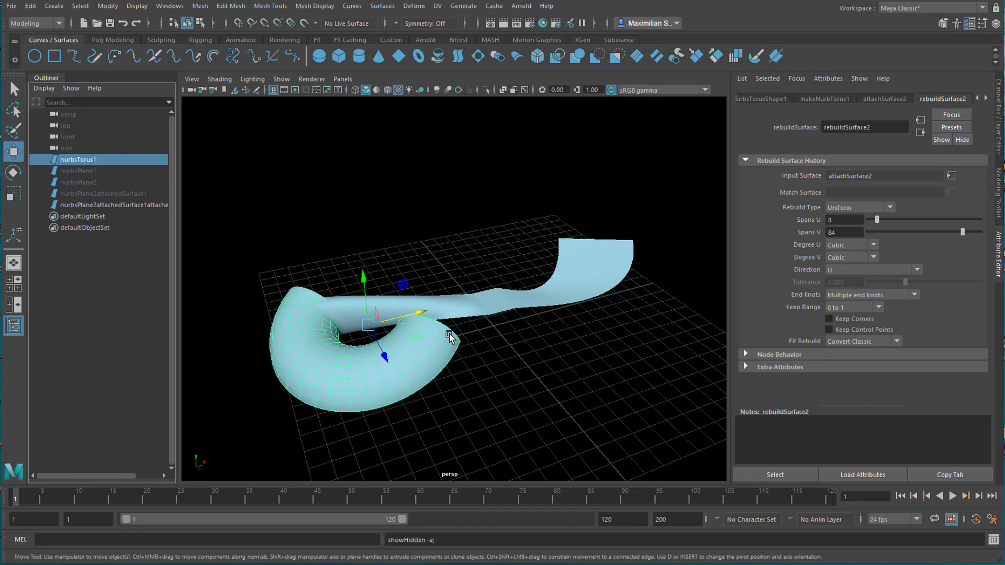
left_click_drag(497, 373, 323, 258, "alt")
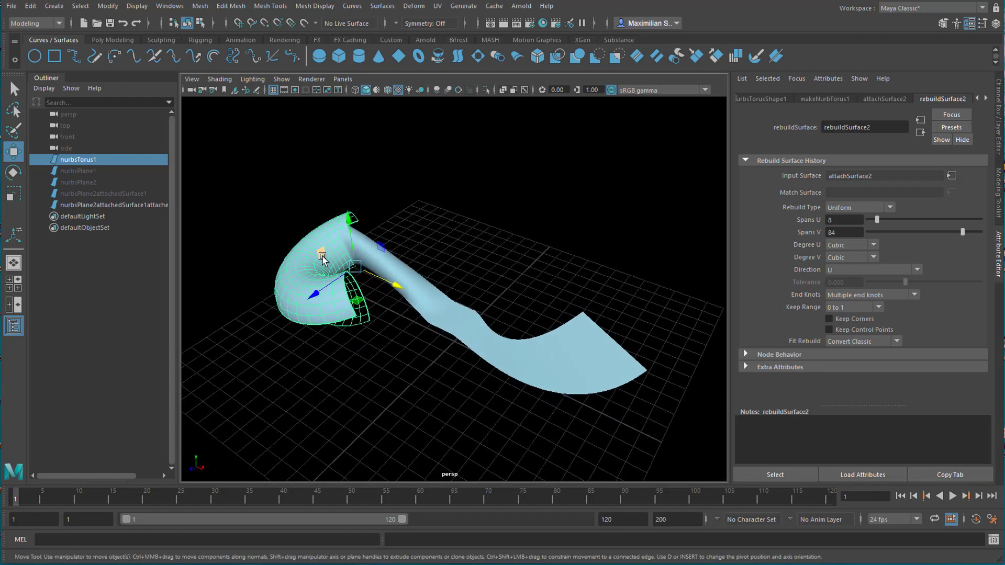
Step: Assign the existing green material to nurbsTorus1, keeping the torus selected
right_click(283, 280)
mouse_move(246, 558)
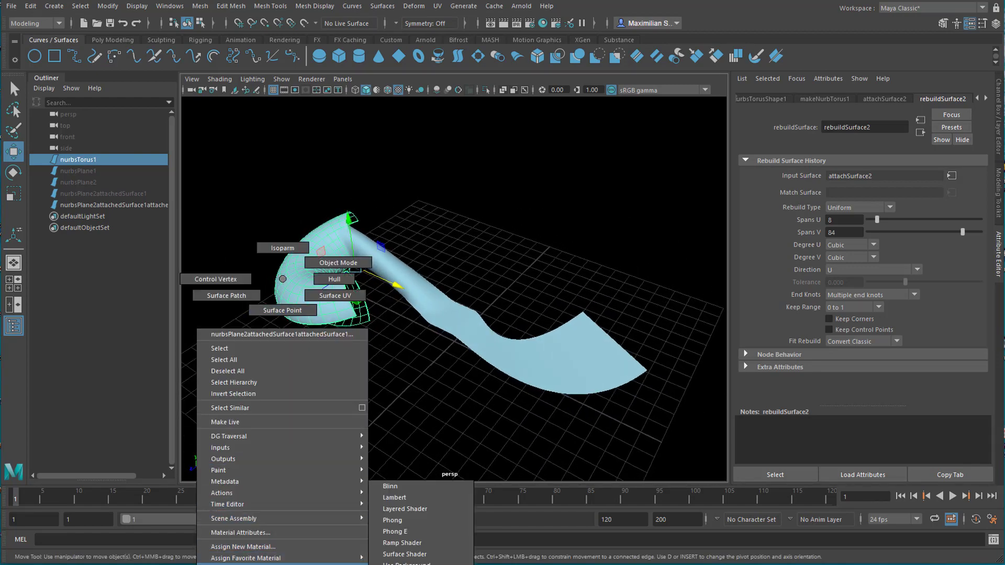
left_click(409, 523)
left_click_drag(421, 413, 377, 293, "alt")
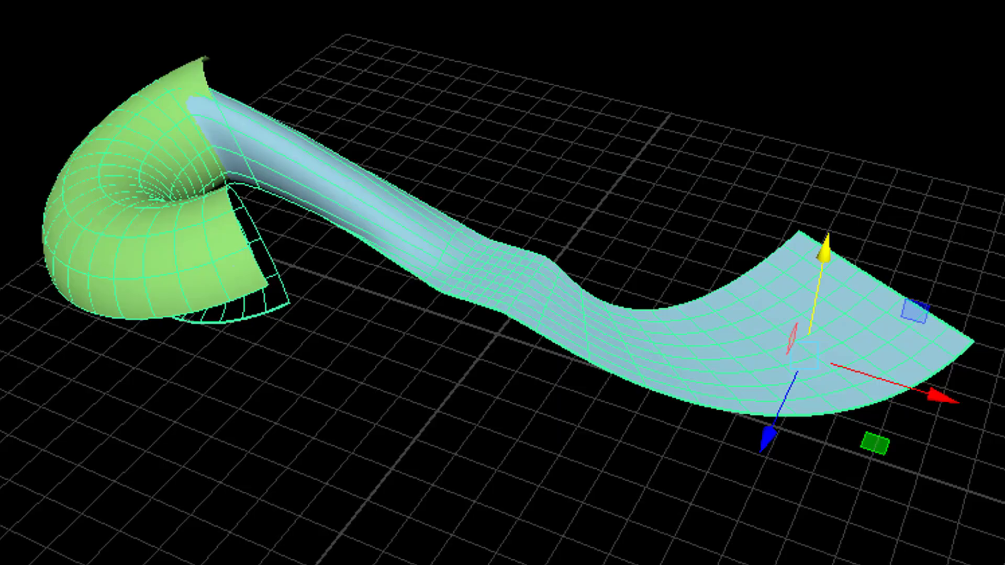
key("ctrl+z")
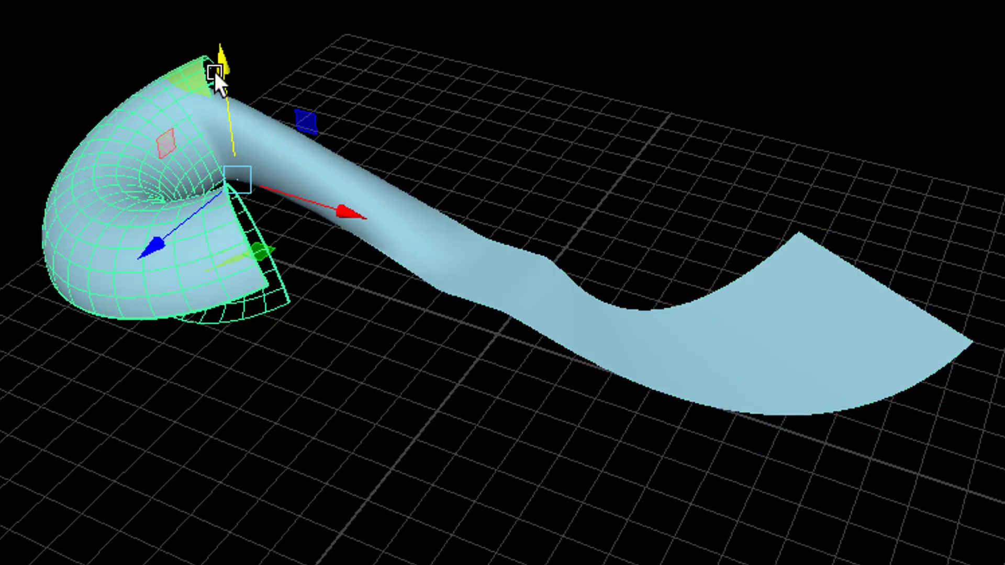
Step: Move, rotate and uniformly scale down the torus to reshape the connected end of the combined surface
left_click_drag(215, 61, 291, 2)
key("e")
left_click_drag(256, 183, 274, 112)
key("r")
left_click_drag(256, 159, 3, 226)
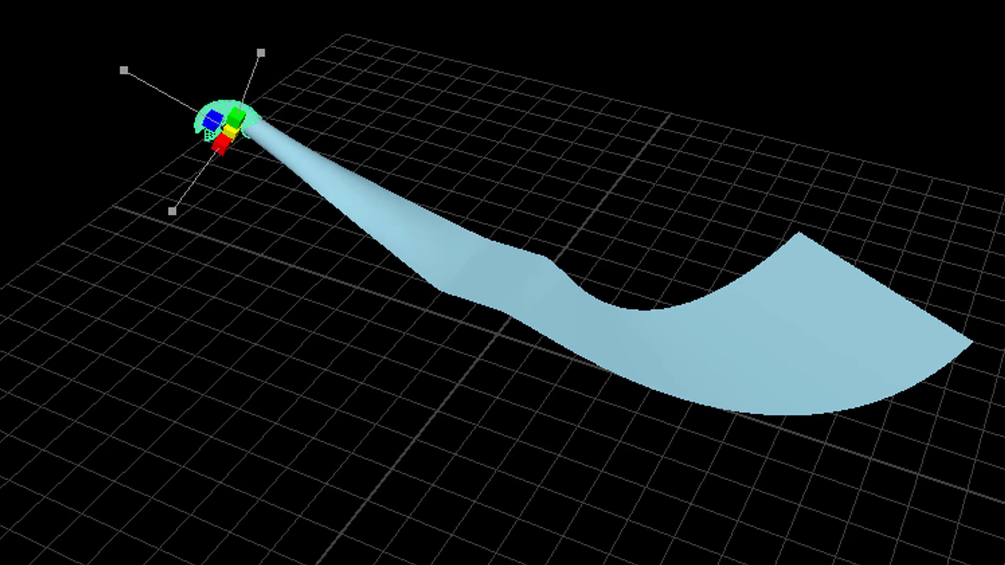
left_click_drag(386, 377, 670, 414, "alt")
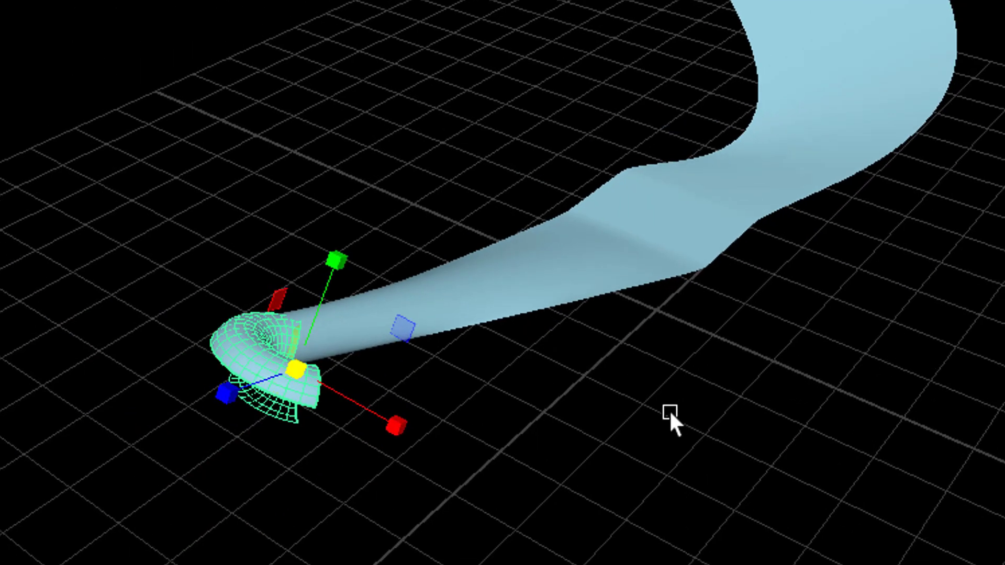
Step: Open the NURBS to Polygons conversion options for the combined surface and reset them to their default settings
left_click(719, 206)
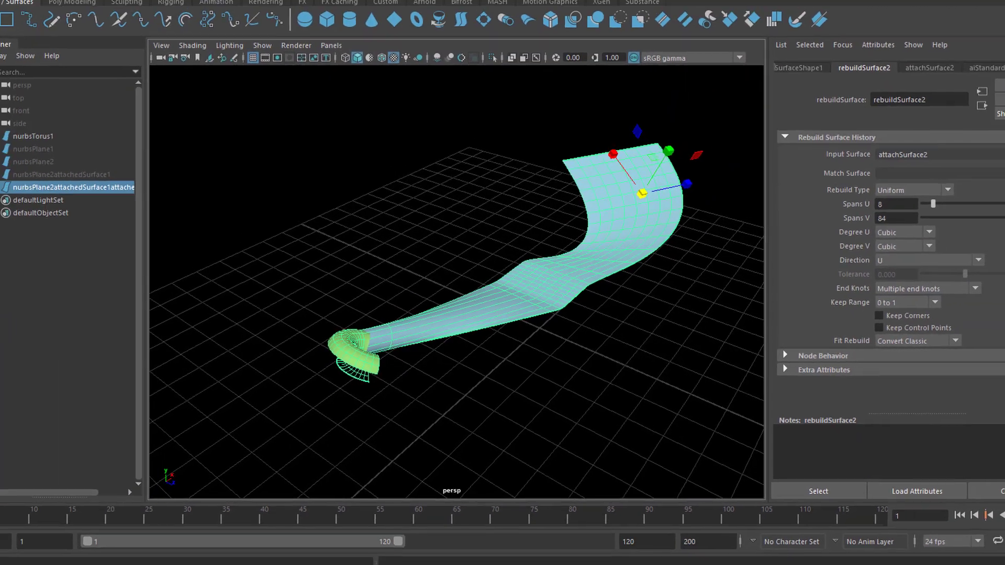
left_click(105, 3)
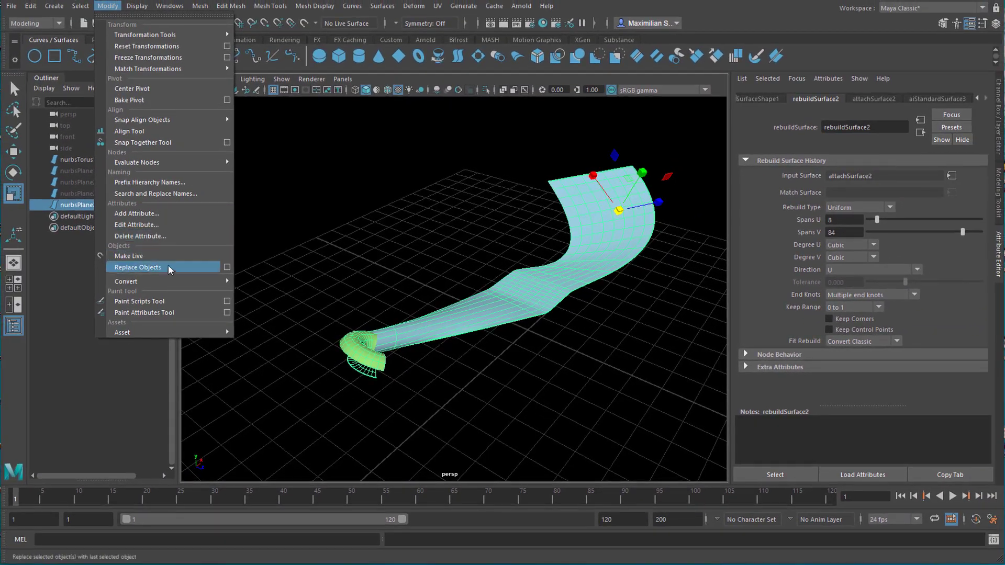
mouse_move(170, 281)
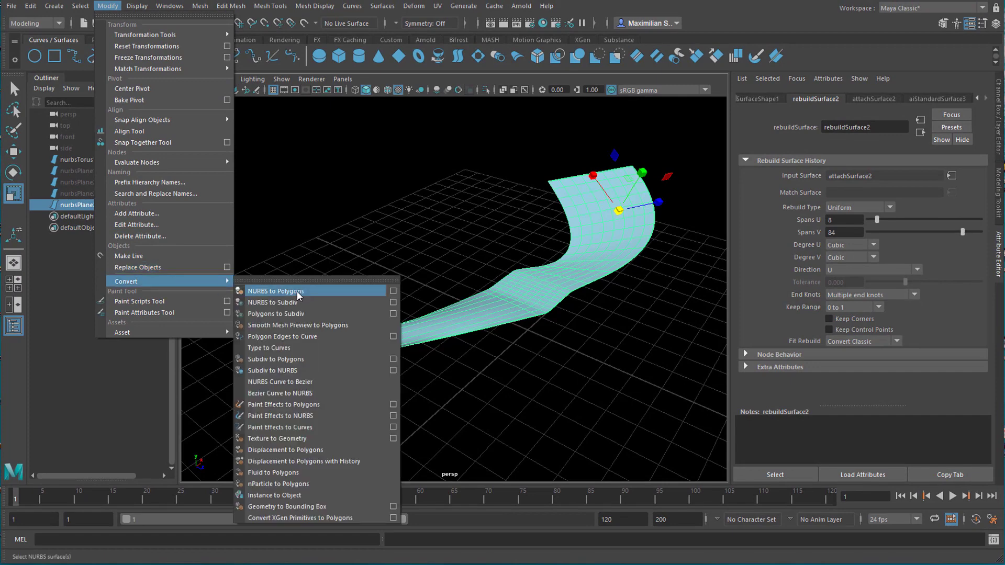
left_click(394, 292)
left_click_drag(430, 190, 318, 173)
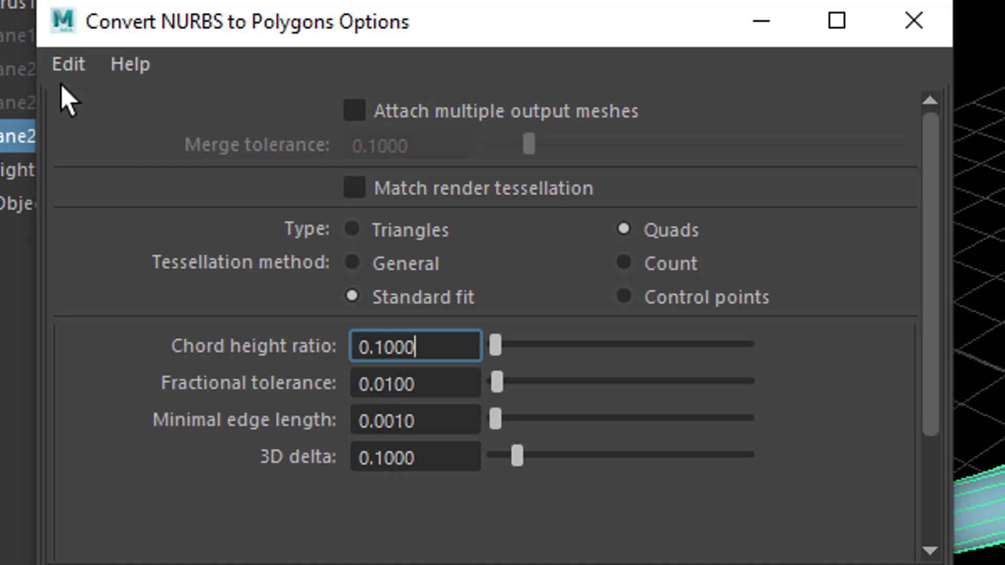
left_click(107, 182)
left_click(126, 204)
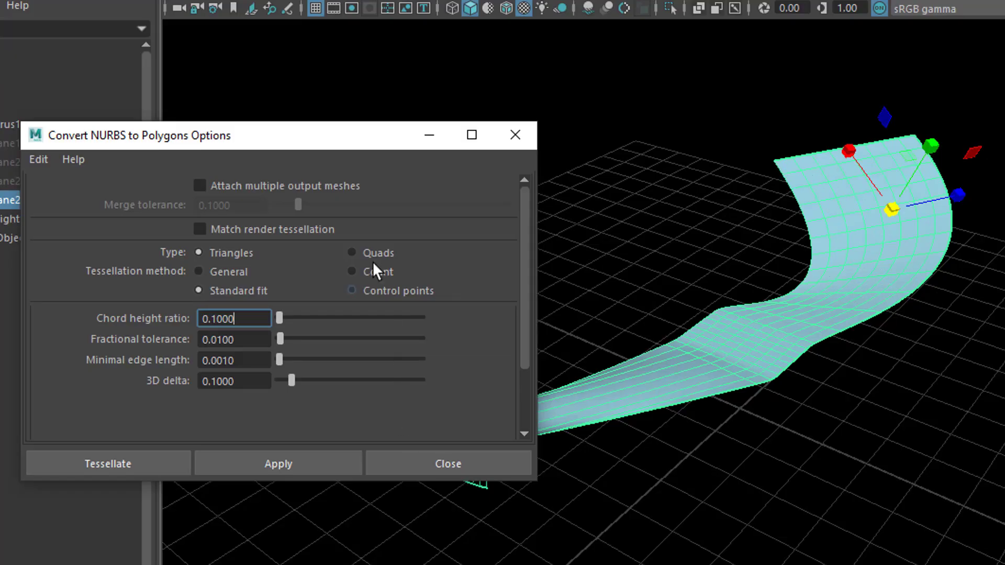
Step: Convert the combined surface to polygons with the Quads type and Standard fit tessellation, and move the new mesh clear of the NURBS original
left_click(350, 251)
left_click(322, 462)
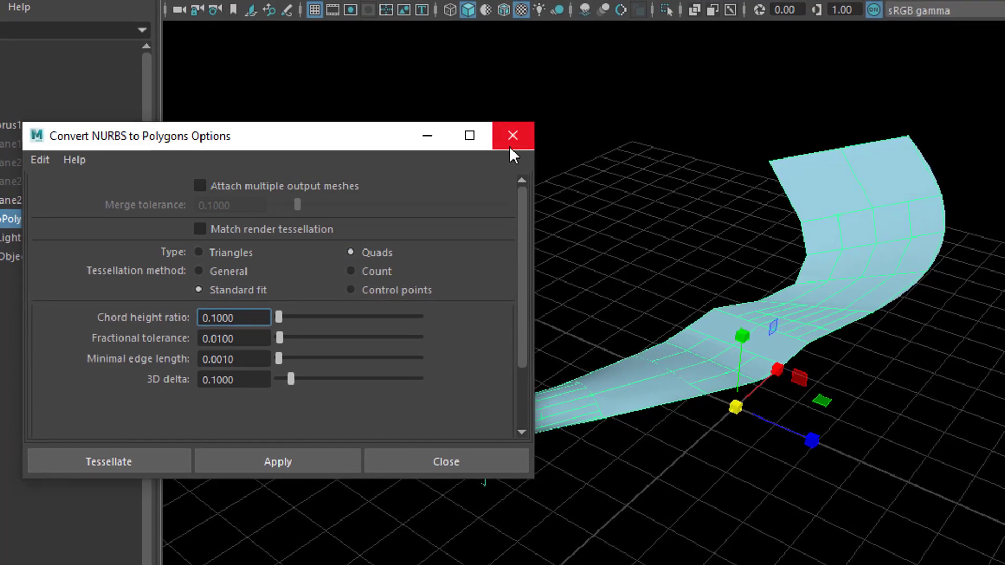
left_click(509, 135)
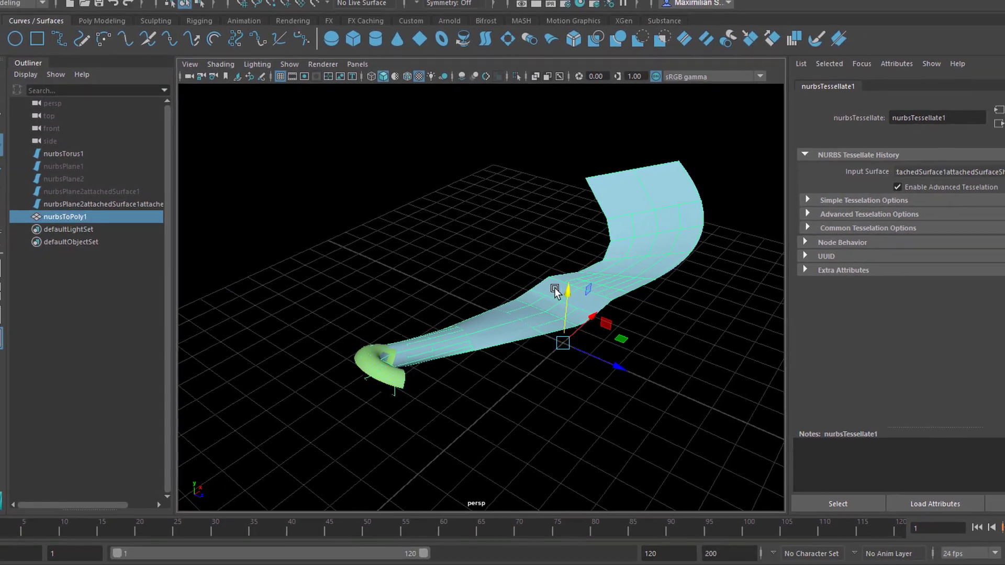
left_click_drag(553, 296, 435, 269)
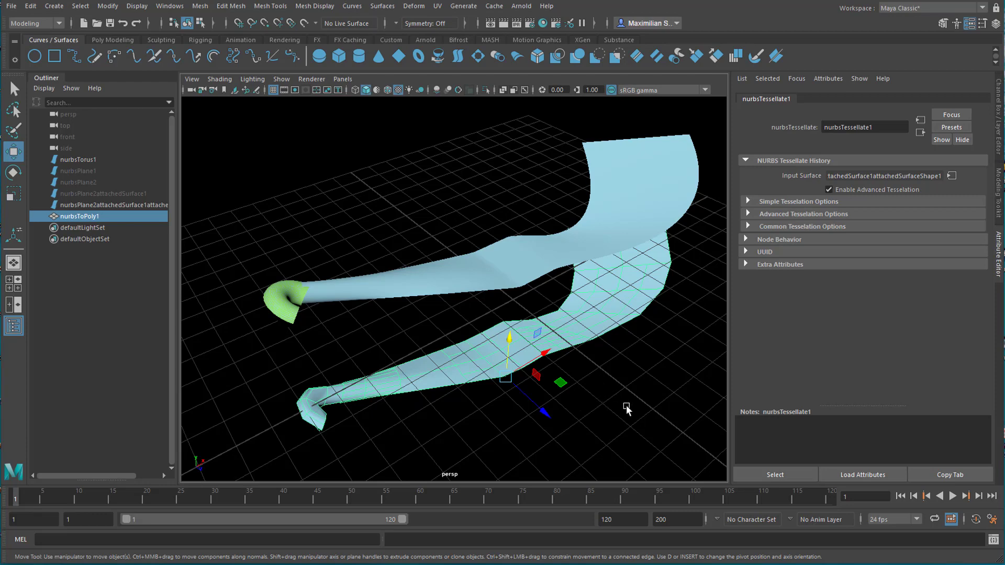
left_click_drag(595, 402, 591, 382, "alt")
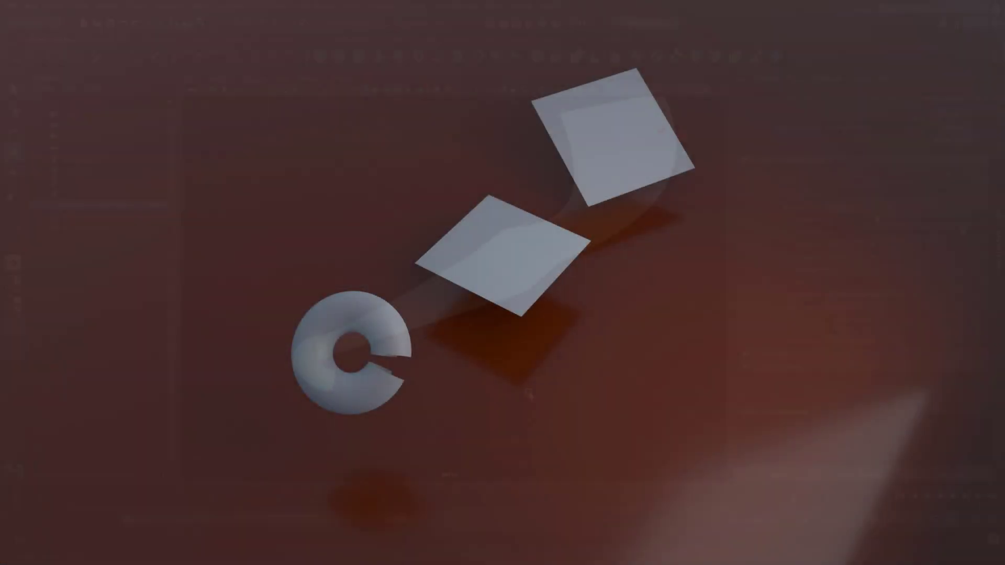